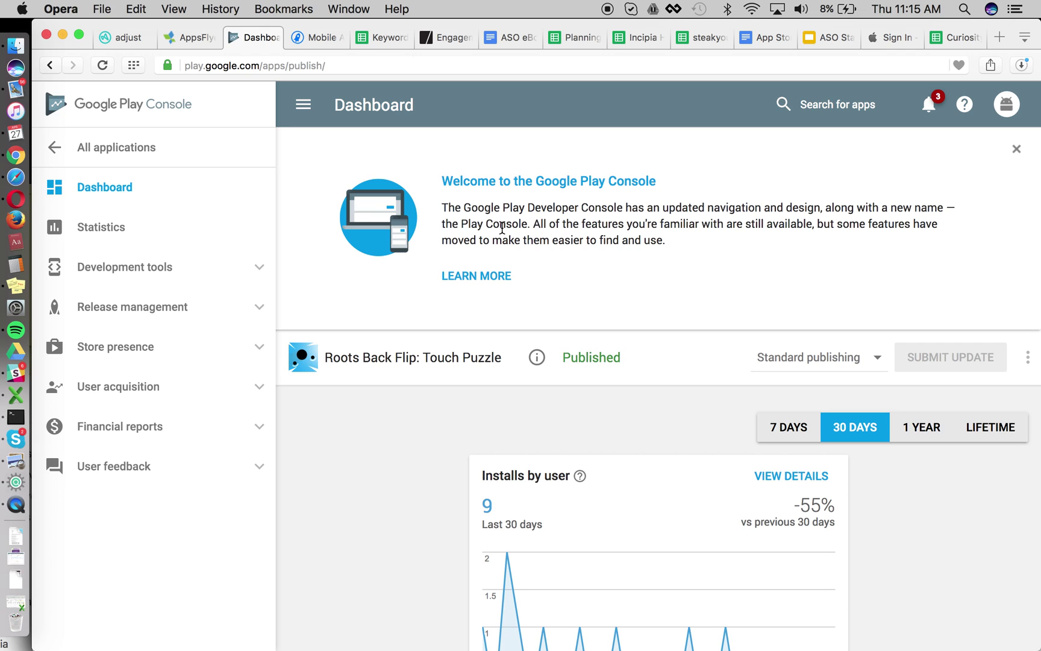
Open the Roots Back Flip: Touch Puzzle Store listing from Store presence and bring up translation options
scroll(382, 440, "down", 3)
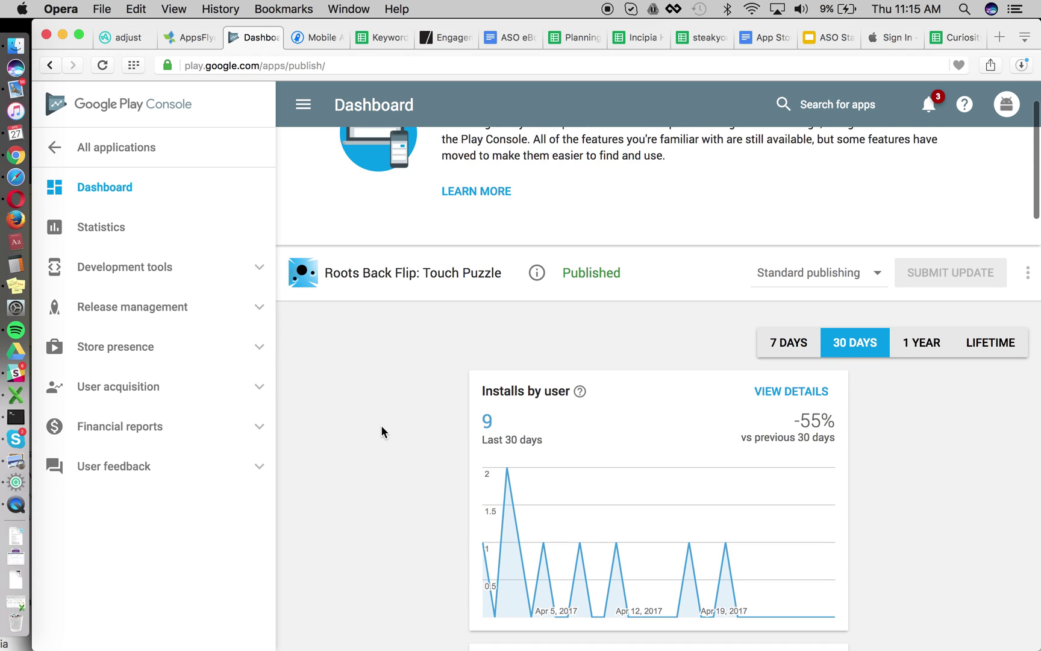
scroll(381, 429, "down", 2)
scroll(381, 429, "up", 1)
scroll(381, 430, "down", 5)
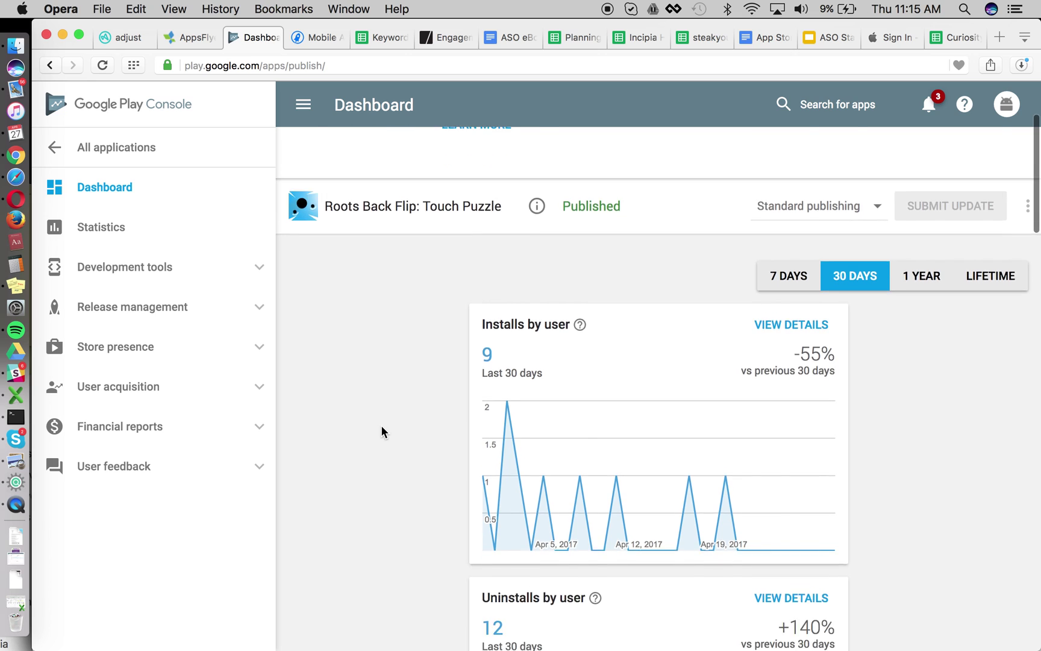
scroll(381, 431, "down", 10)
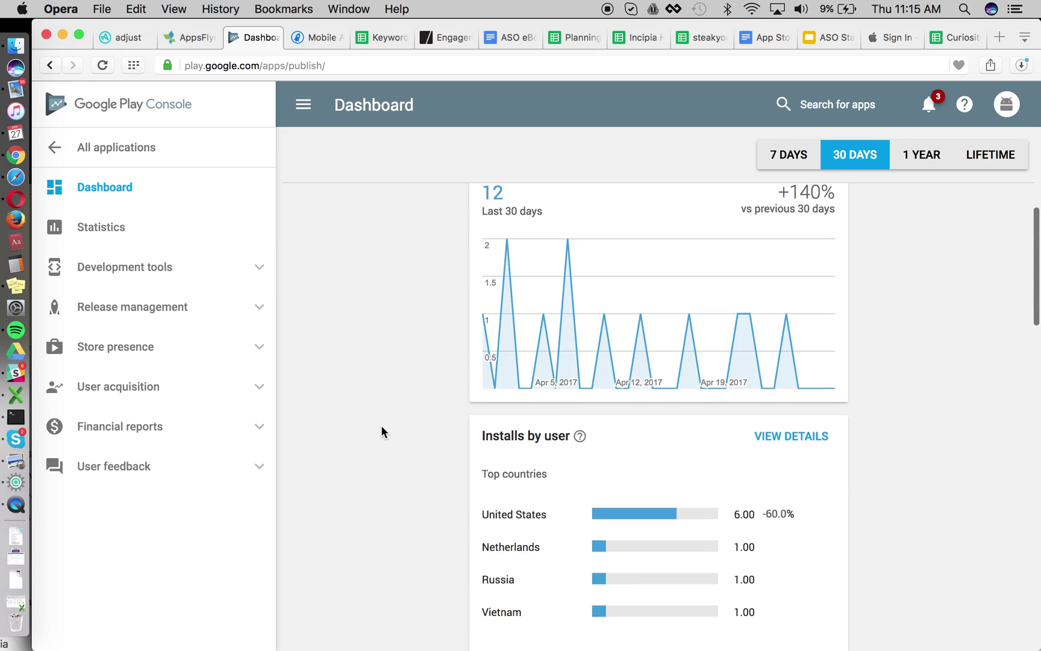
scroll(382, 426, "up", 15)
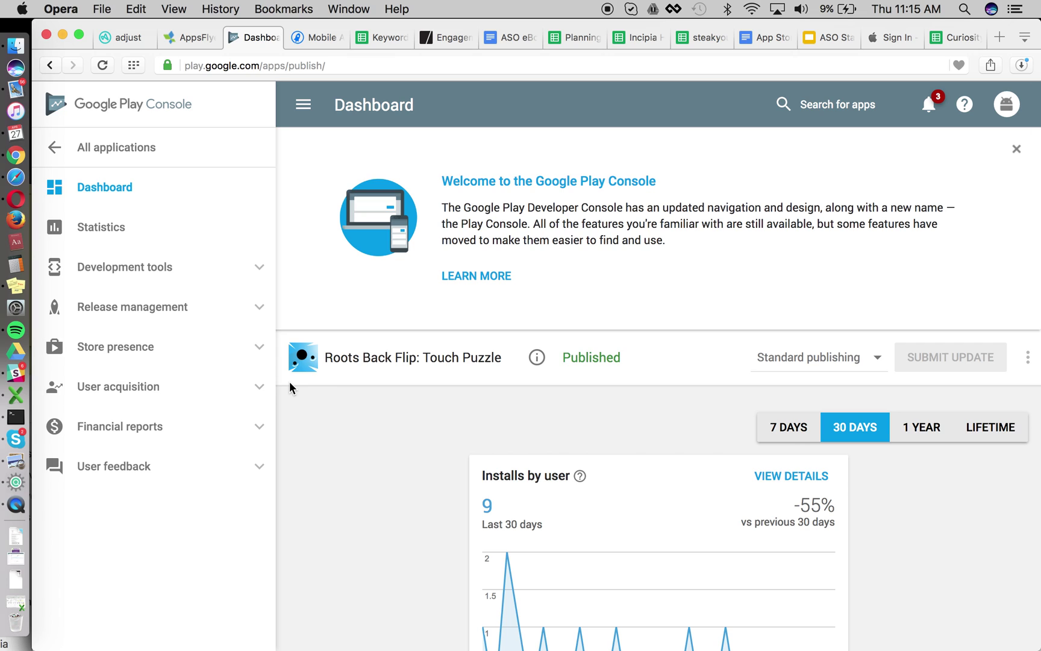
left_click(170, 361)
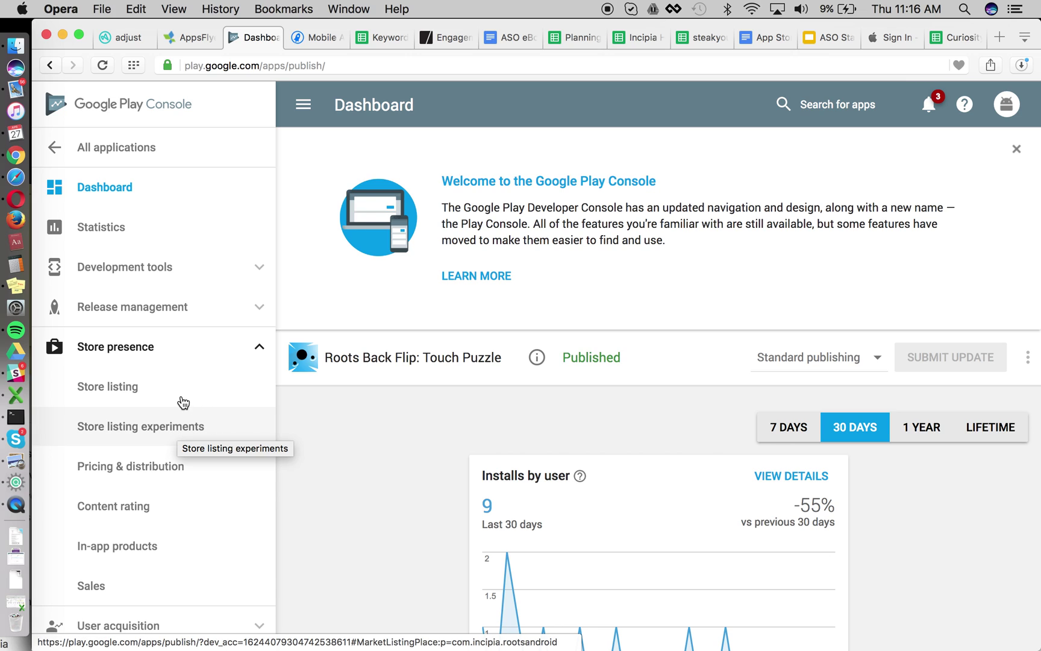
left_click(134, 390)
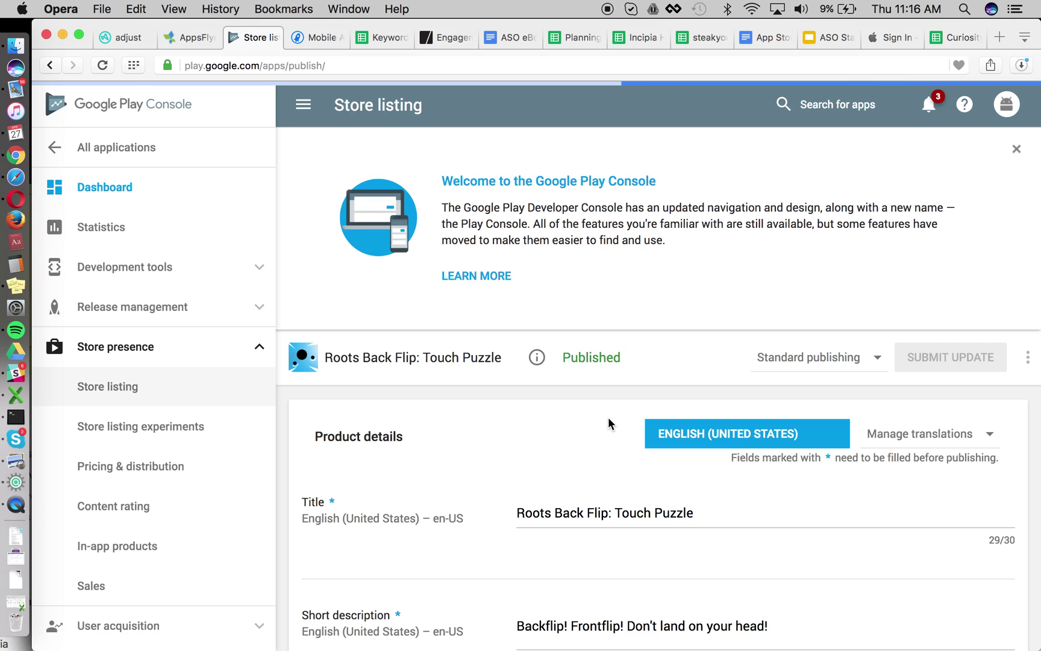
left_click(930, 427)
Preview Purchase translations, cancel it, and choose to add your own translation text instead
left_click(819, 420)
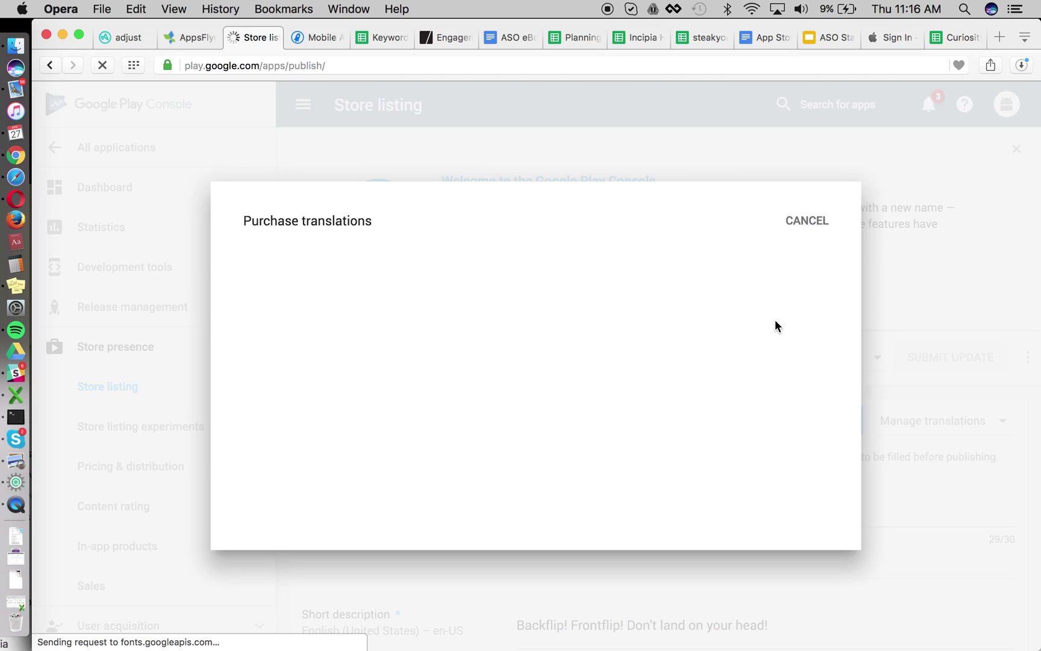
left_click(806, 191)
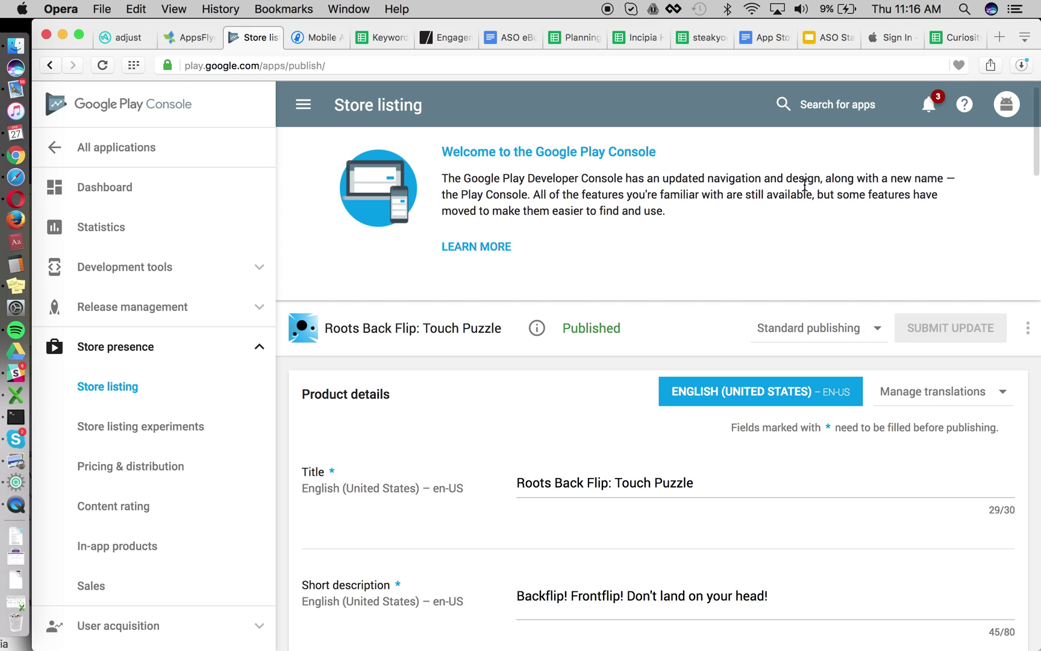
left_click(906, 393)
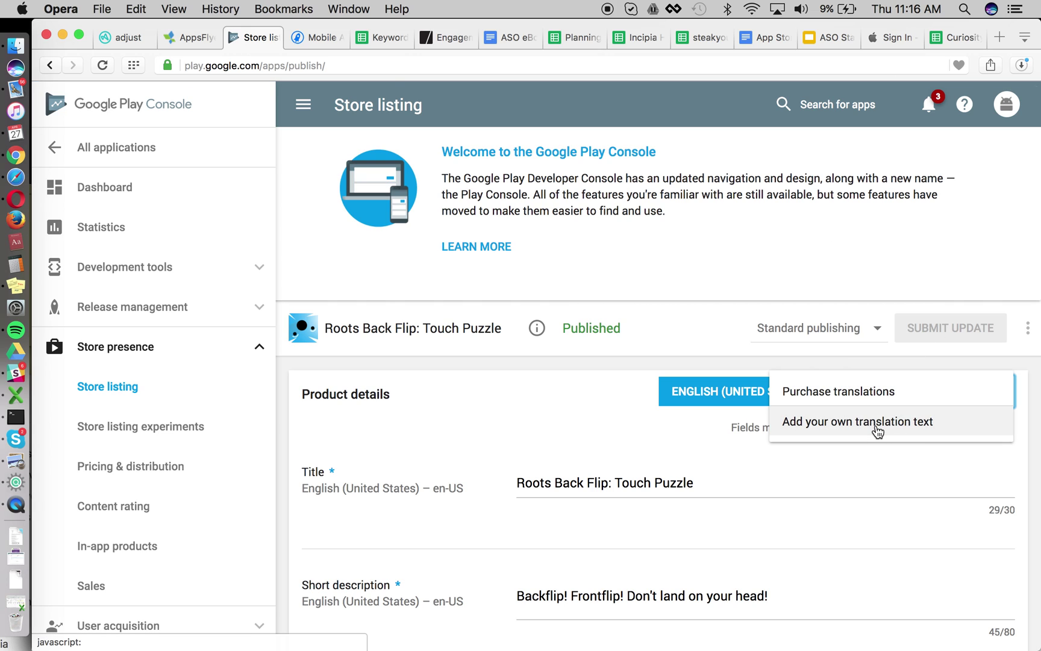
left_click(878, 428)
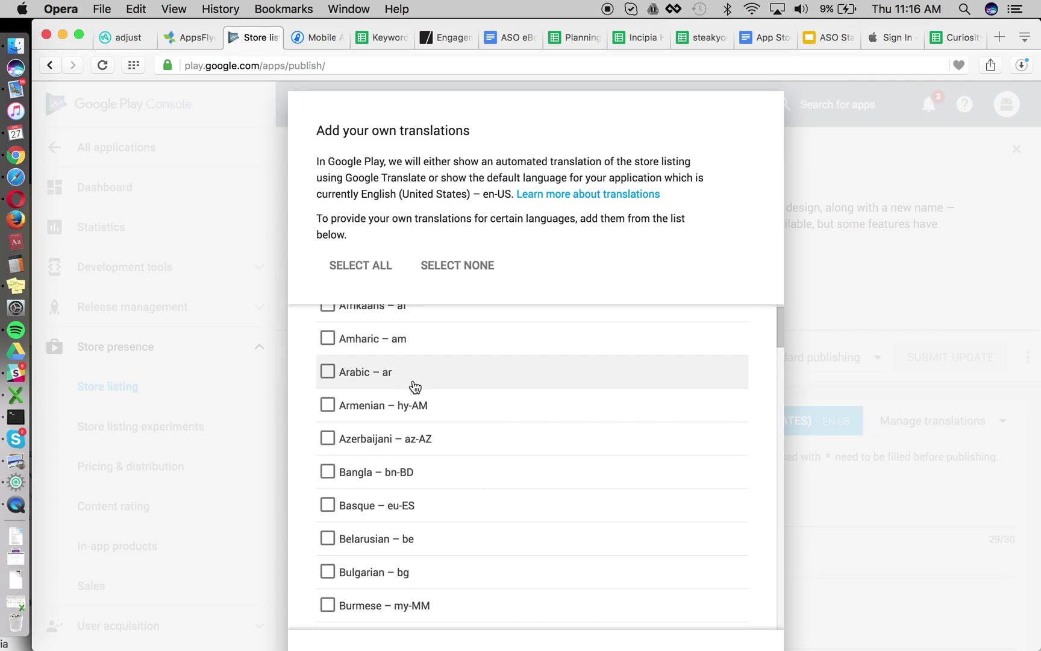
Tick English en-AU, English (Canada) en-CA and English (United Kingdom) en-GB in the language list
scroll(414, 389, "down", 5)
scroll(430, 431, "down", 10)
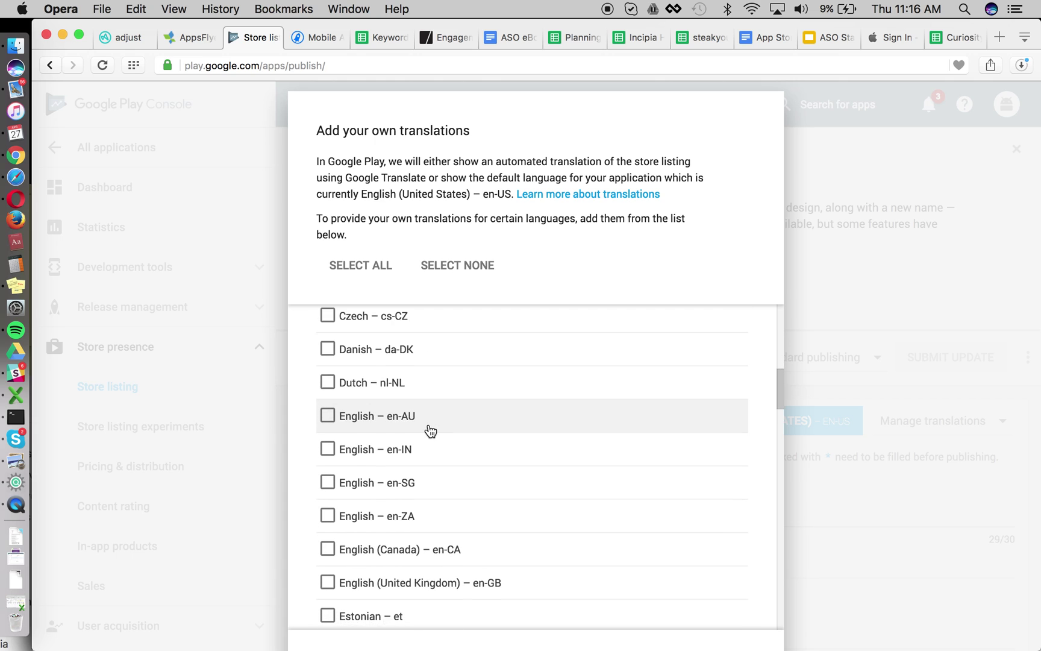
scroll(428, 429, "down", 1)
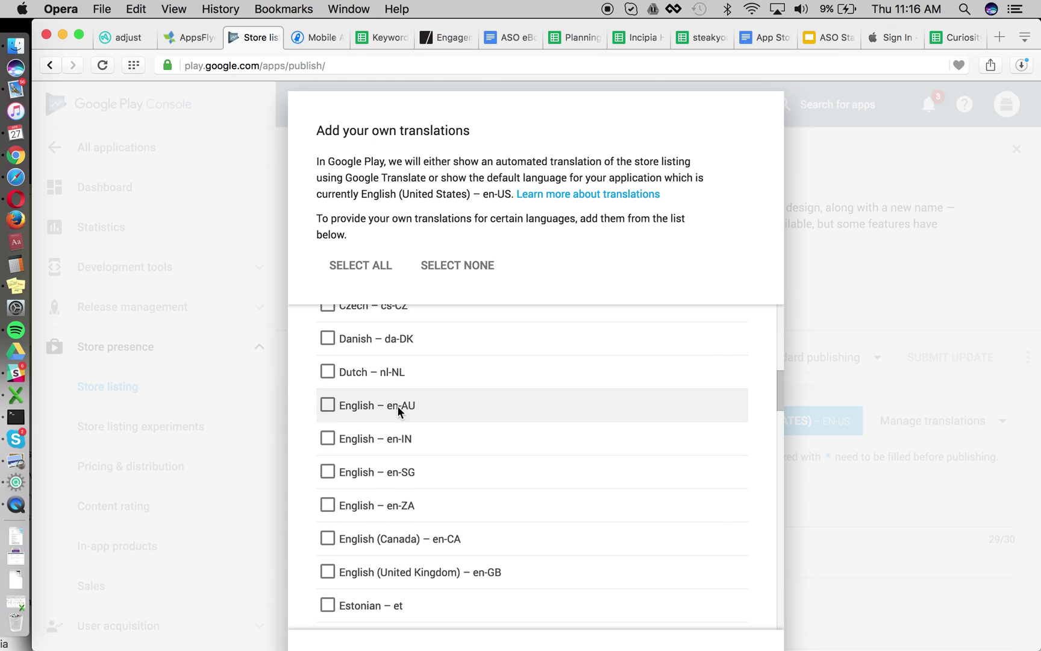
left_click(328, 406)
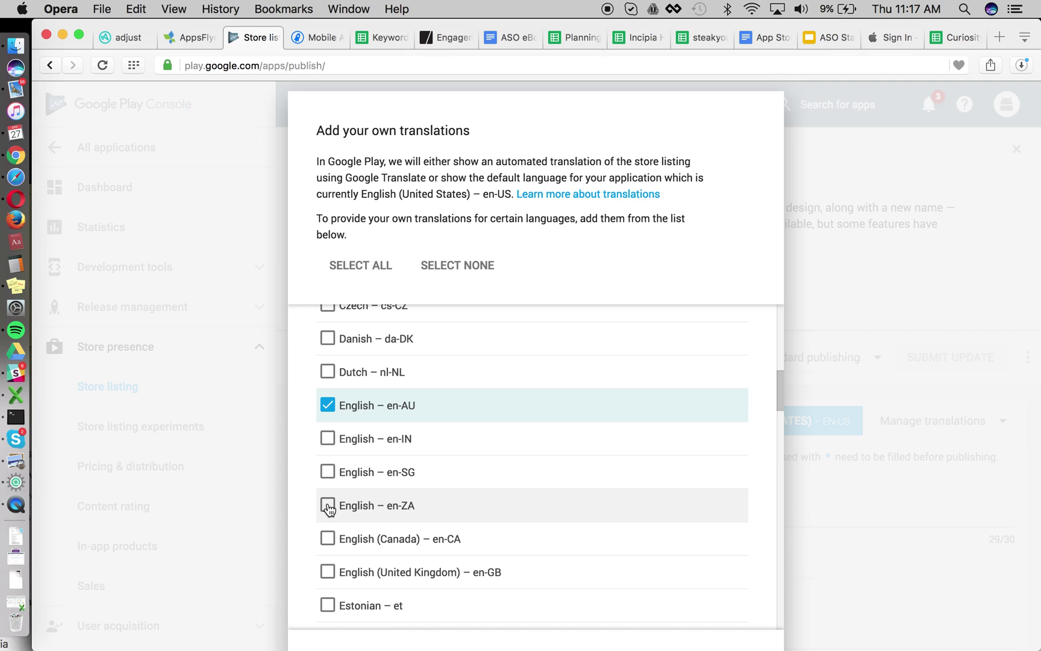
left_click(327, 540)
left_click(328, 571)
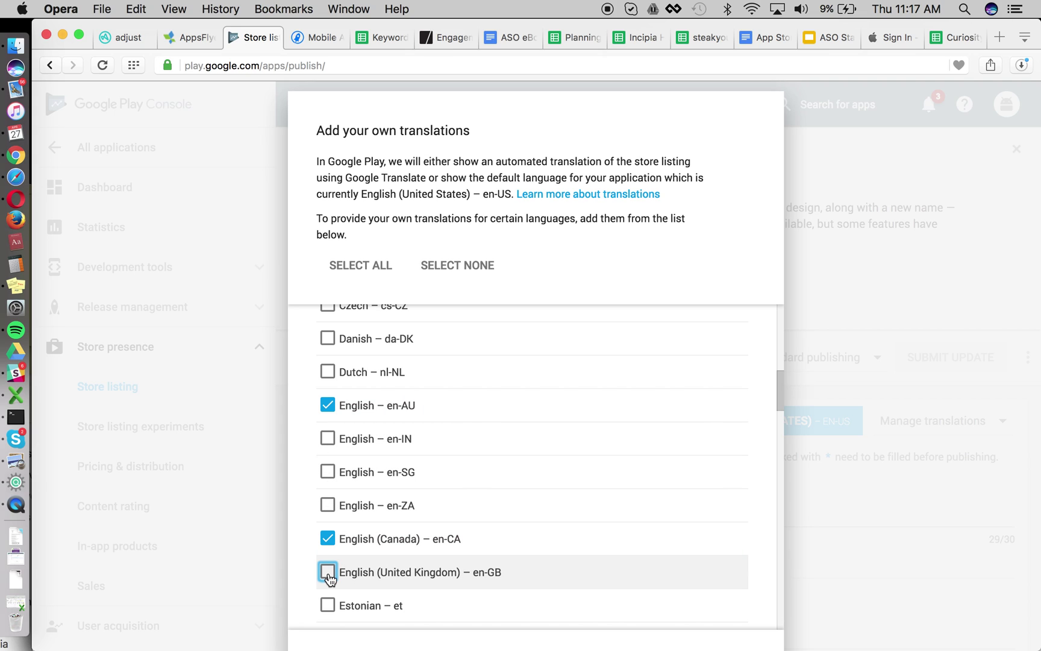
Confirm adding the three selected English languages to the listing
scroll(467, 497, "down", 5)
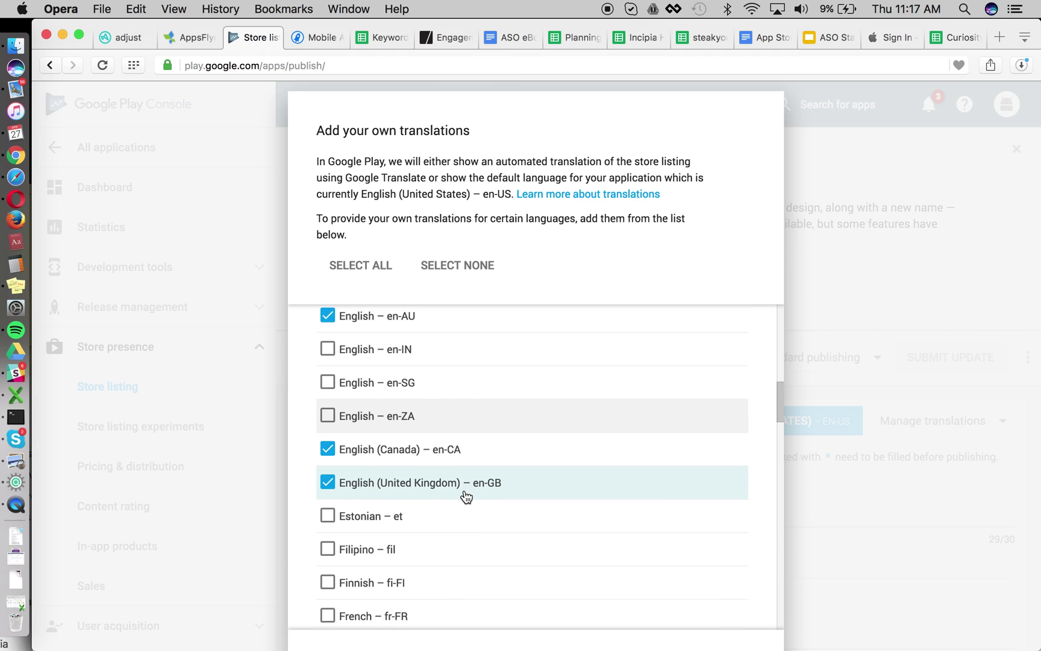
scroll(534, 455, "down", 15)
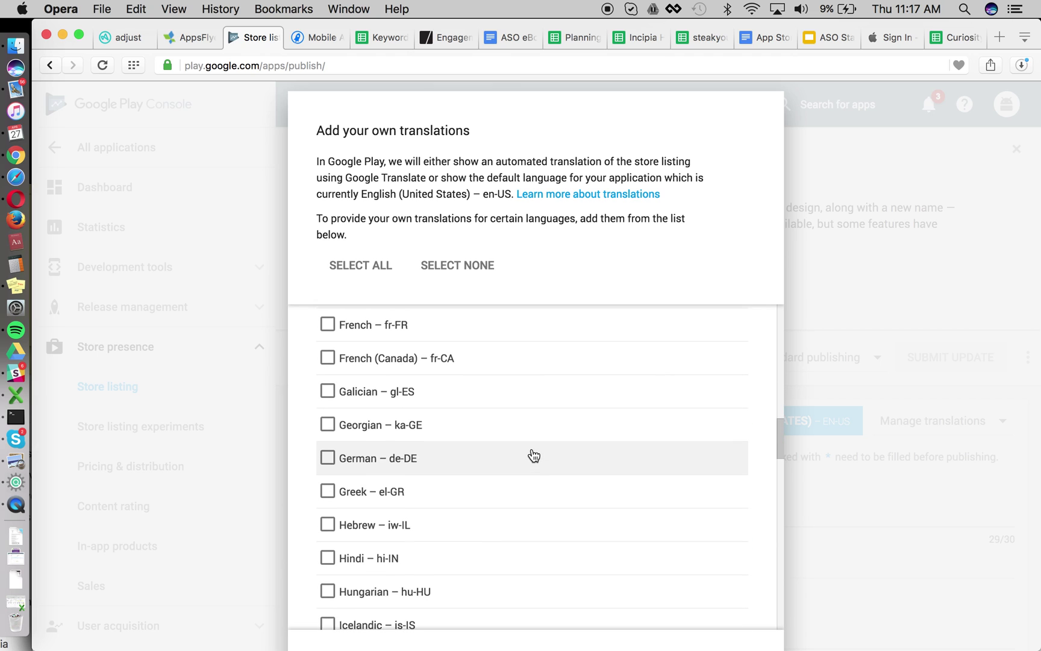
scroll(534, 455, "down", 15)
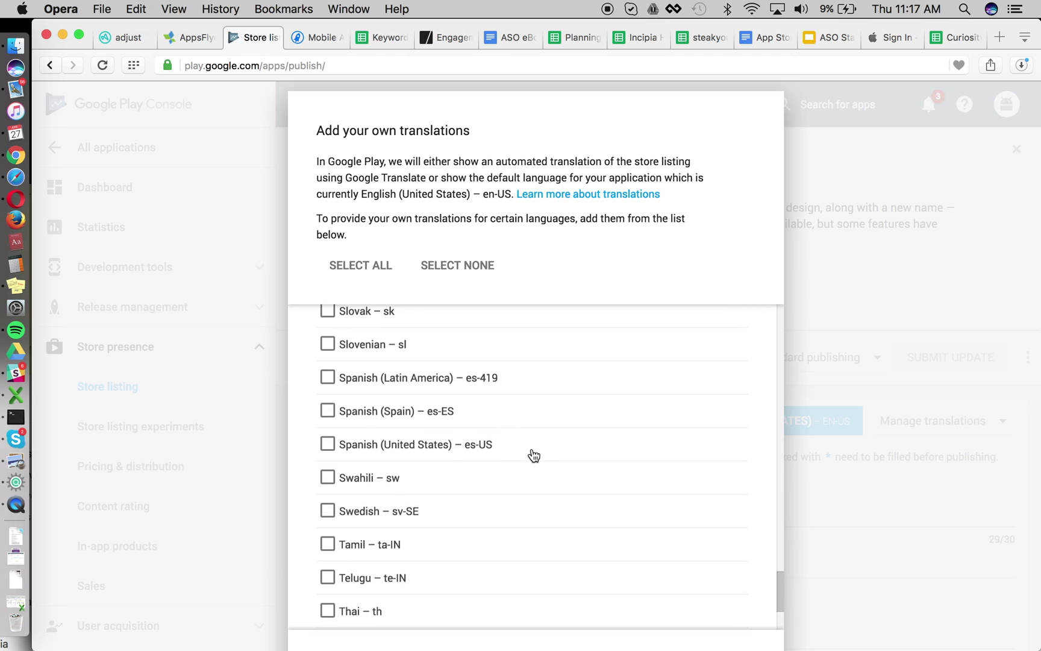
scroll(502, 460, "down", 2)
scroll(504, 421, "up", 6)
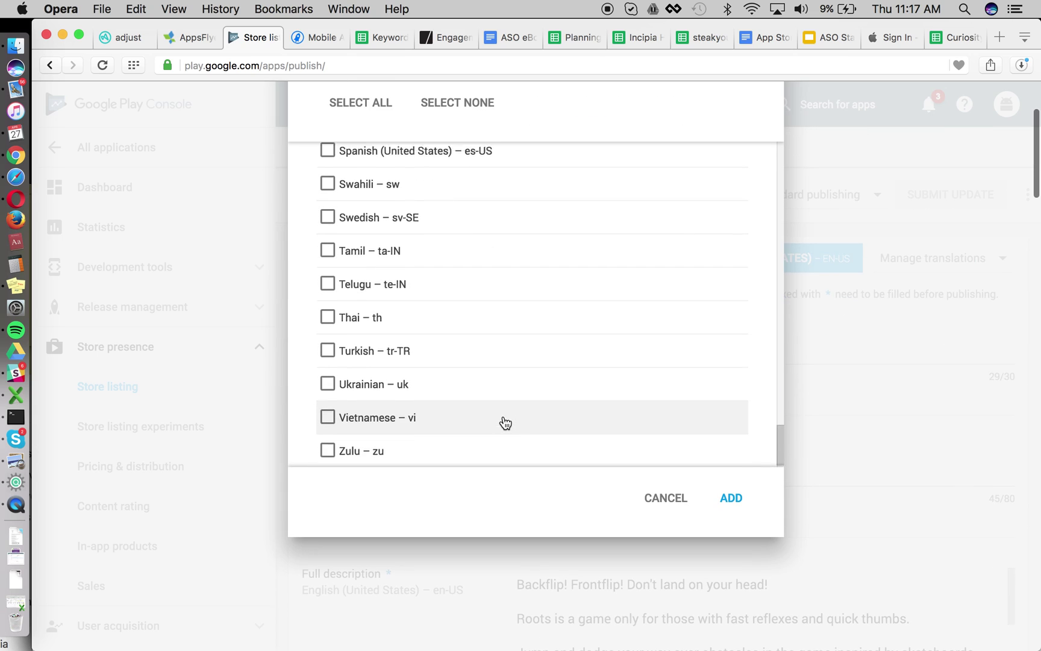
scroll(504, 385, "up", 6)
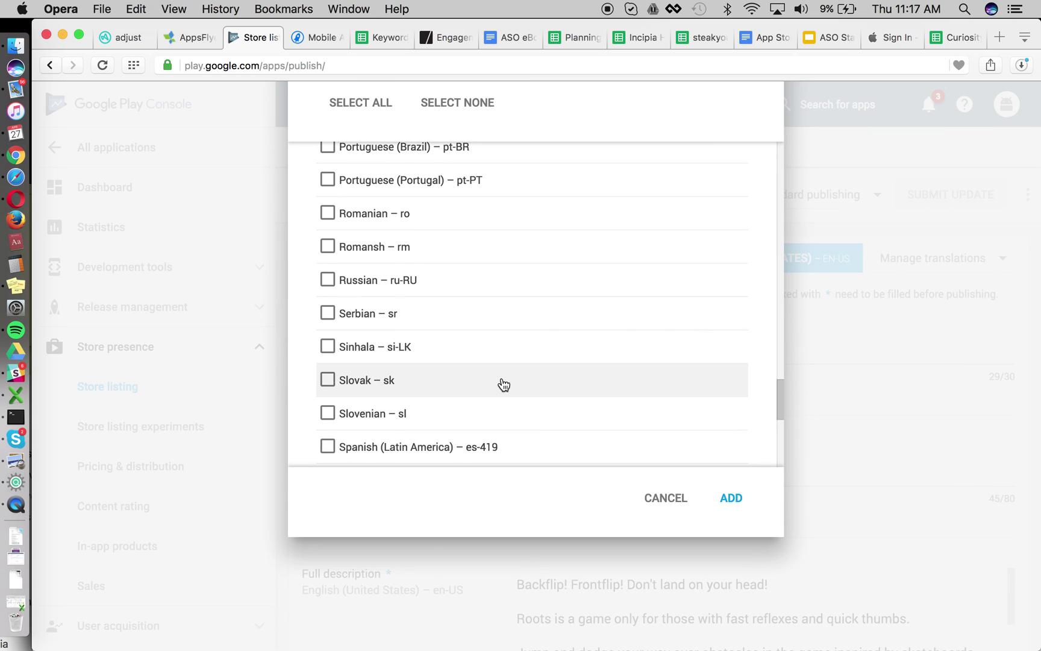
scroll(504, 384, "up", 5)
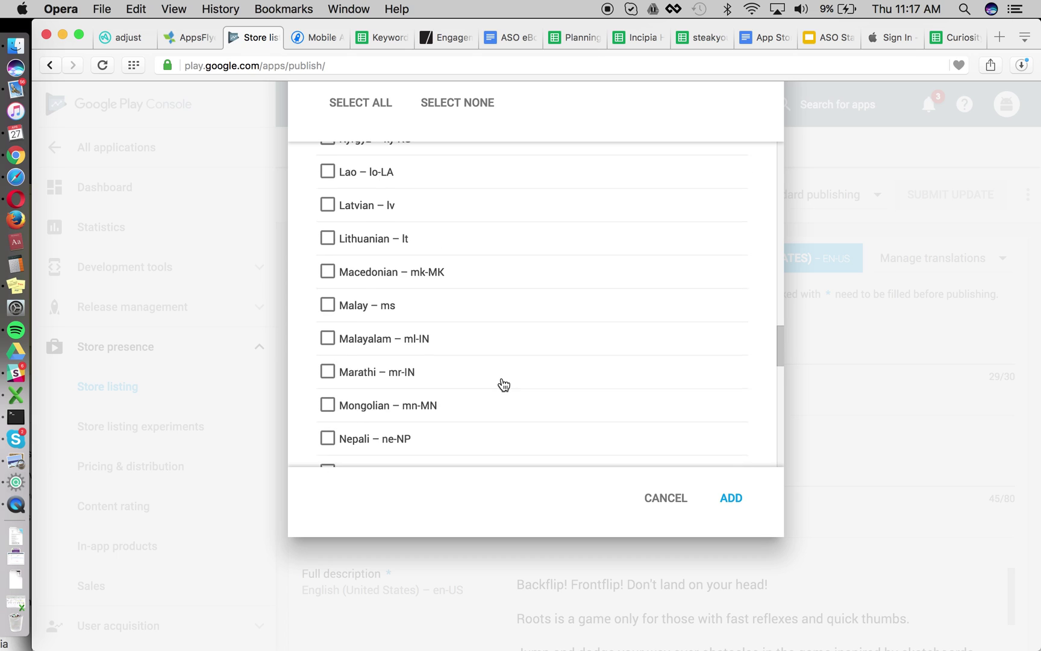
scroll(503, 384, "up", 5)
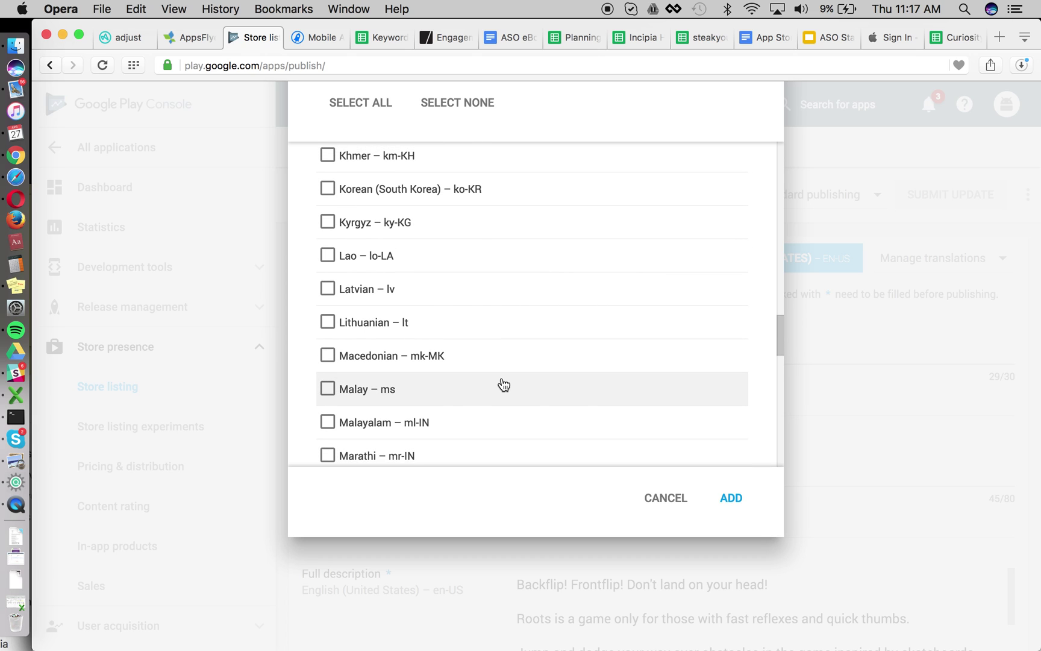
scroll(504, 384, "up", 5)
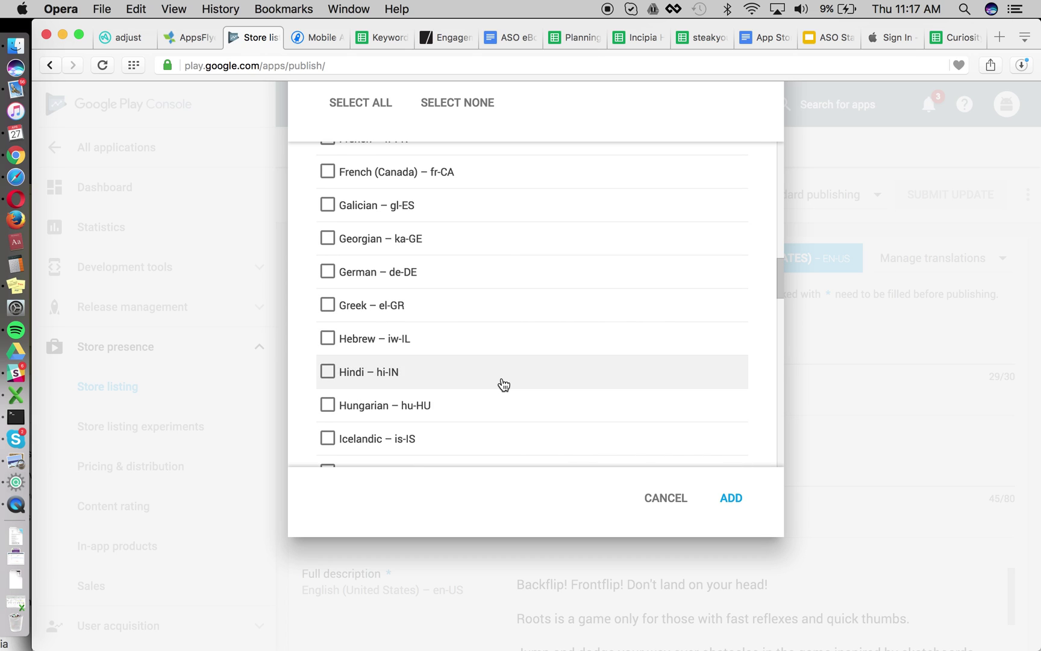
scroll(503, 384, "up", 4)
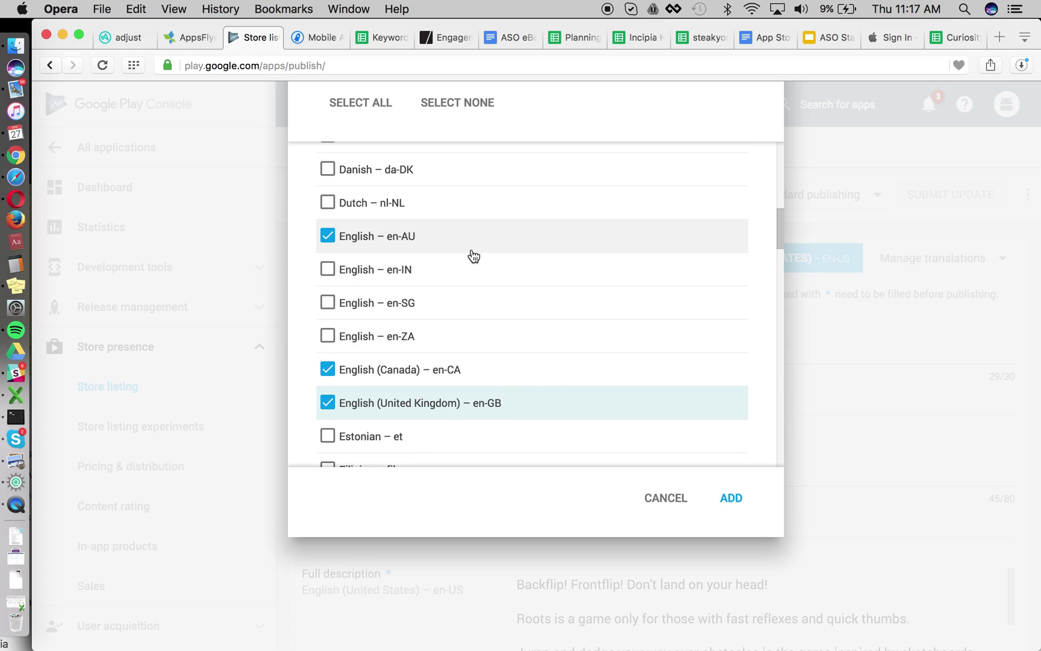
left_click(731, 498)
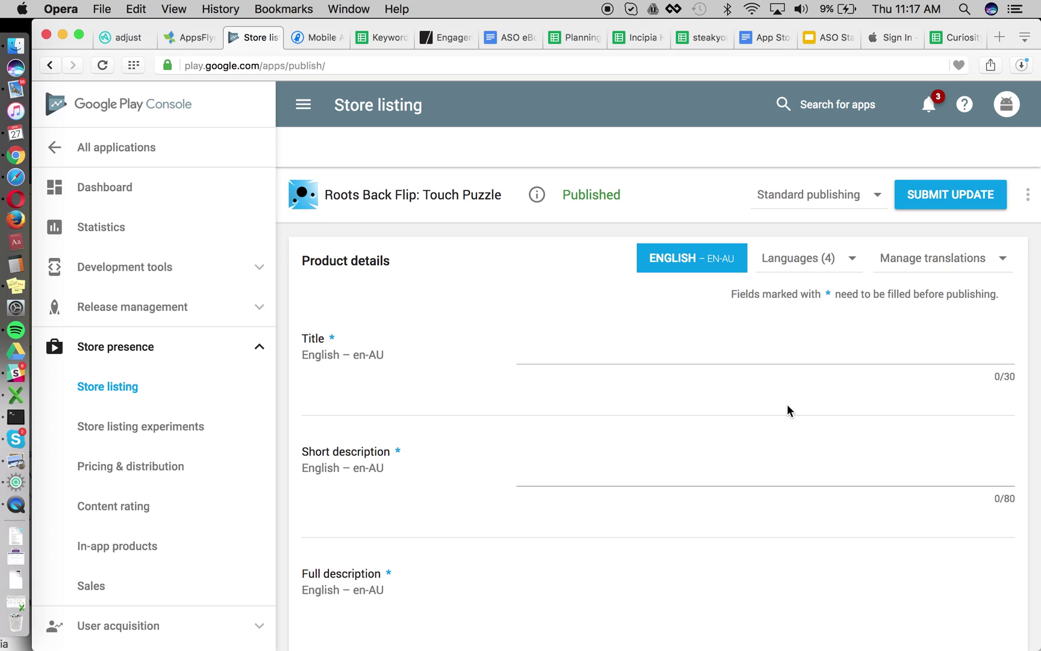
Copy the en-US app title into the en-AU, en-CA and en-GB title fields
left_click(803, 268)
left_click(824, 268)
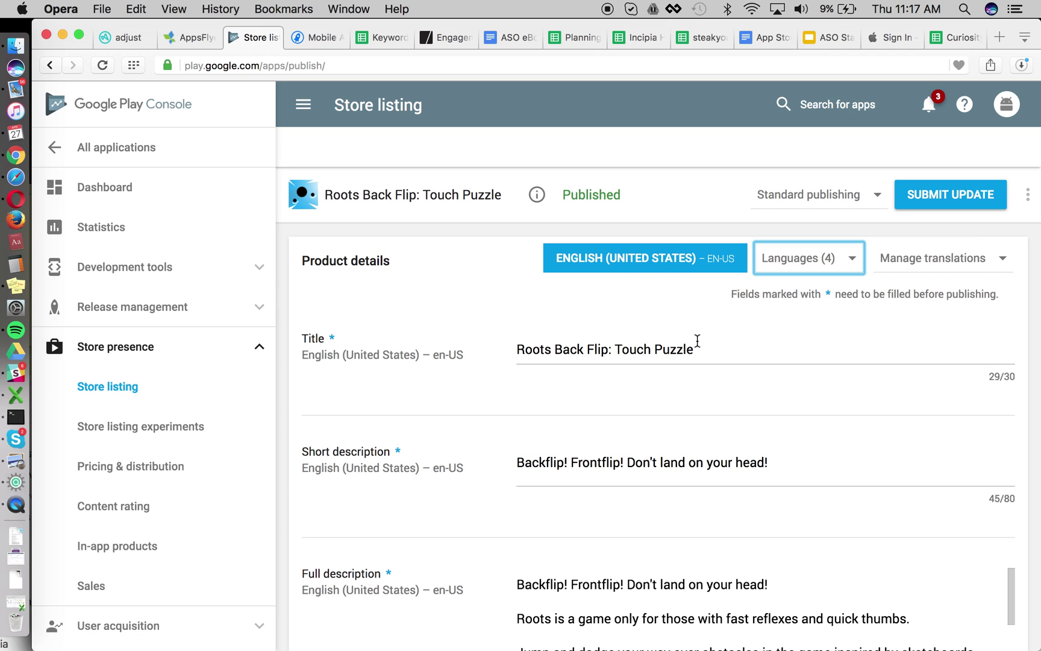
left_click(667, 347)
key("super+a")
key("super+c")
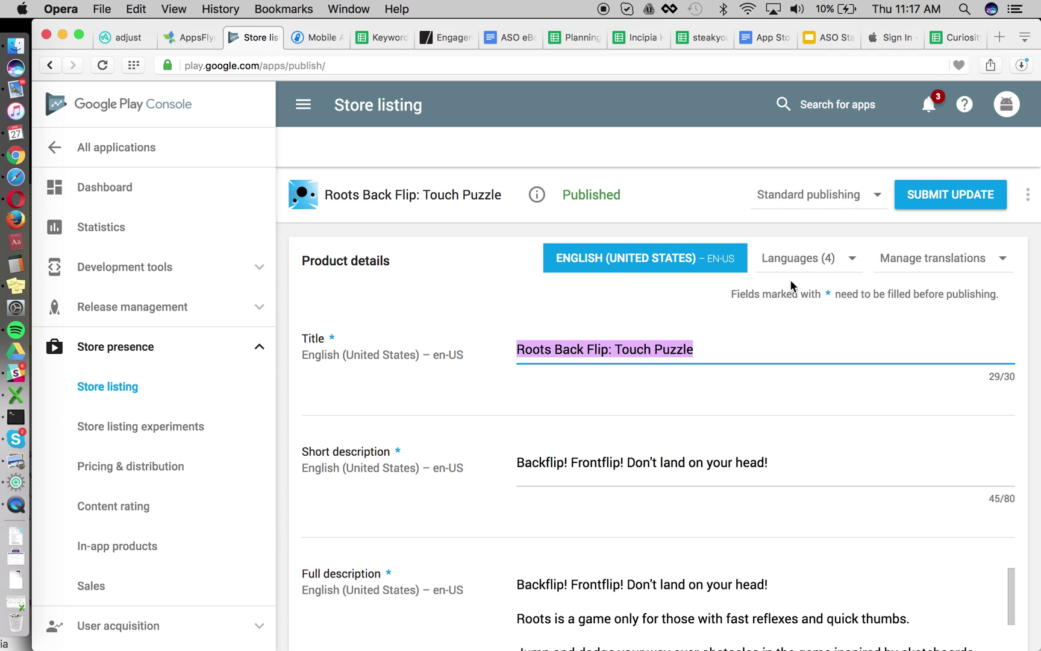
left_click(796, 265)
left_click(800, 301)
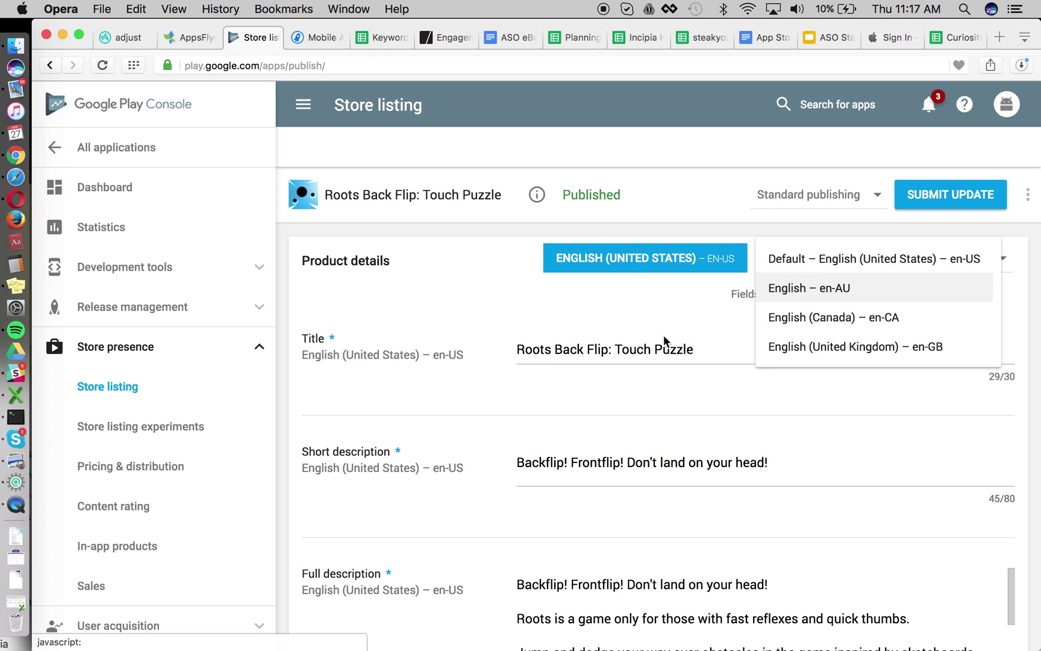
left_click(645, 344)
key("super+v")
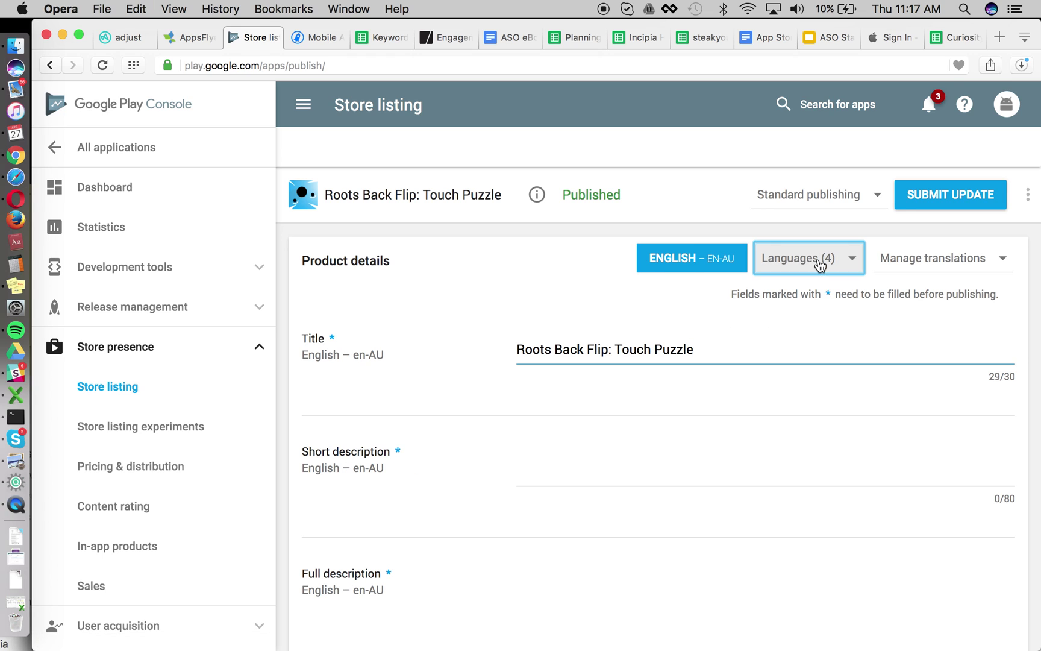
left_click(817, 264)
left_click(814, 319)
left_click(604, 345)
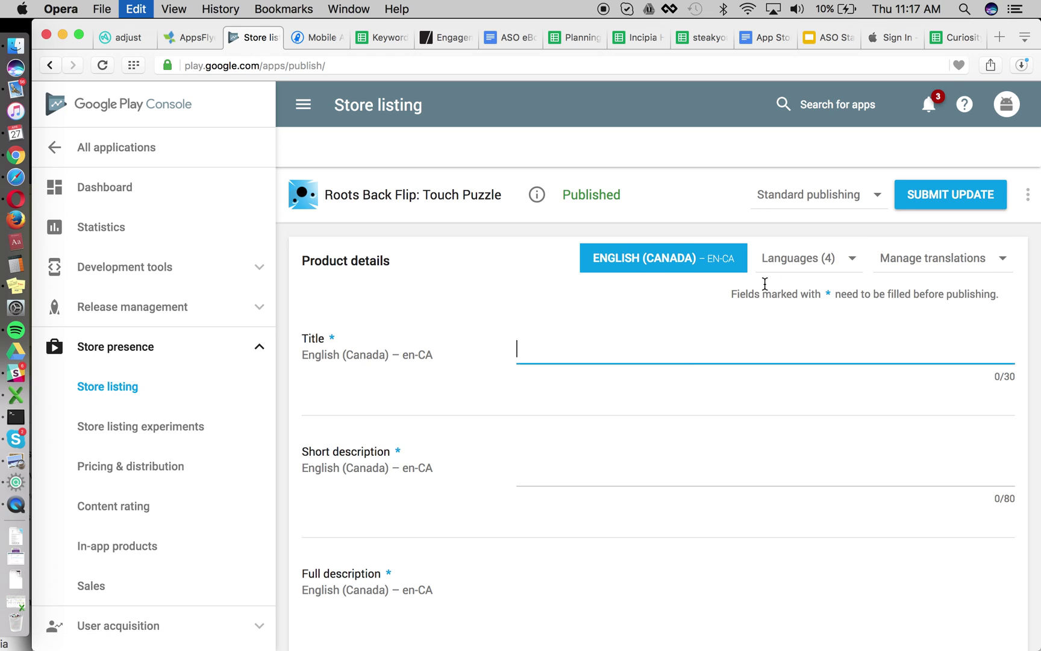
key("super+v")
left_click(825, 258)
left_click(797, 345)
left_click(662, 352)
key("super+v")
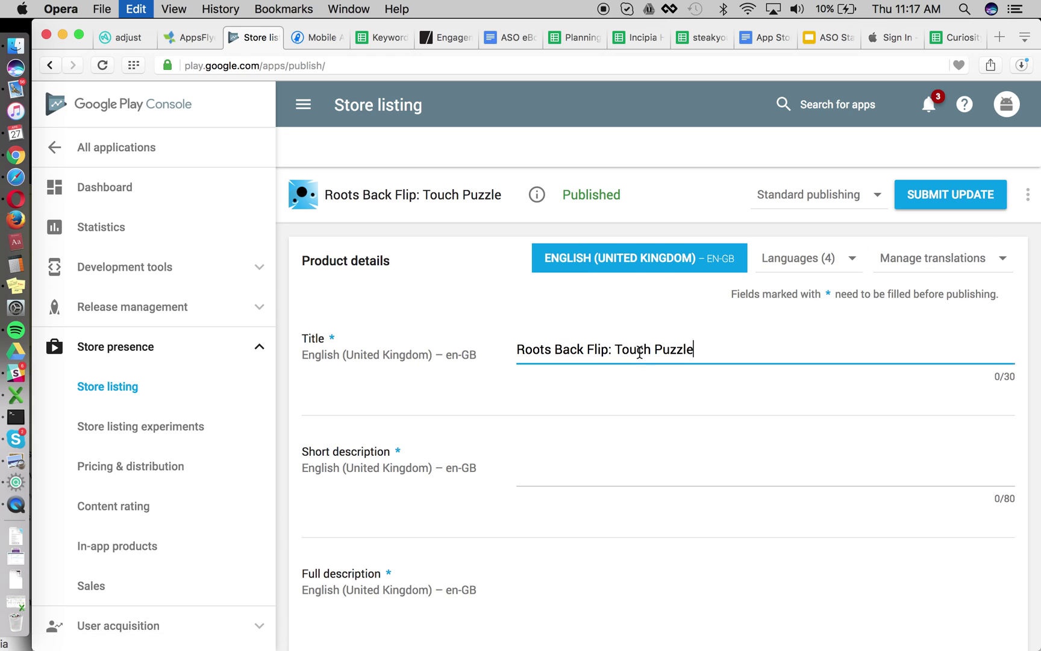
Copy the en-US short description into the en-AU, en-CA and en-GB listings
left_click(801, 265)
left_click(874, 258)
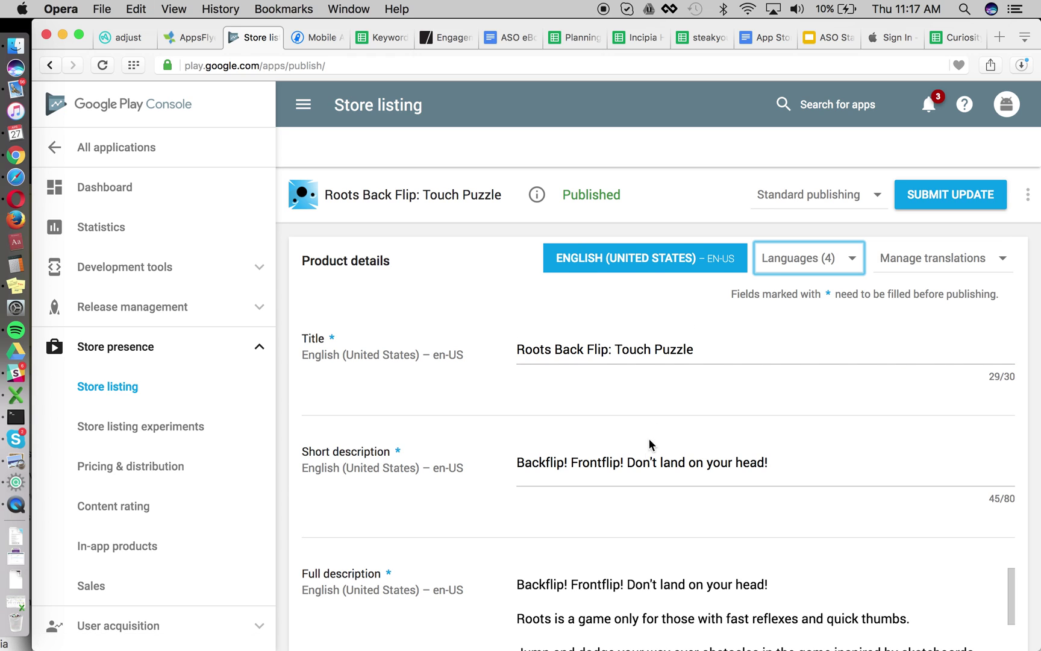
left_click(644, 456)
key("super+a")
key("super+c")
left_click(794, 277)
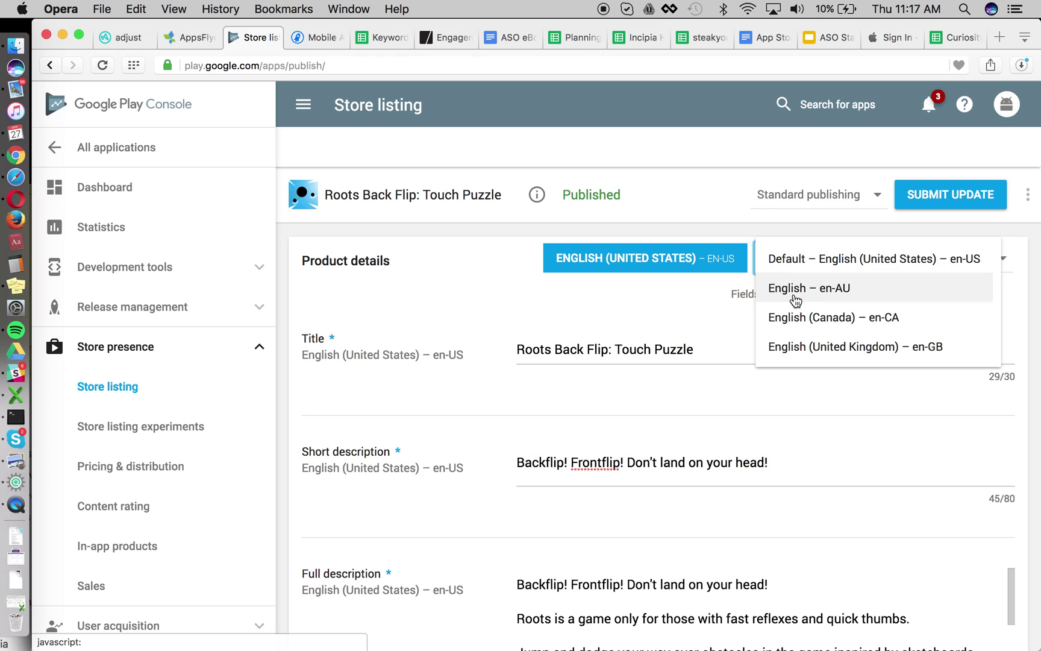
left_click(795, 293)
left_click(607, 461)
key("super+v")
left_click(820, 265)
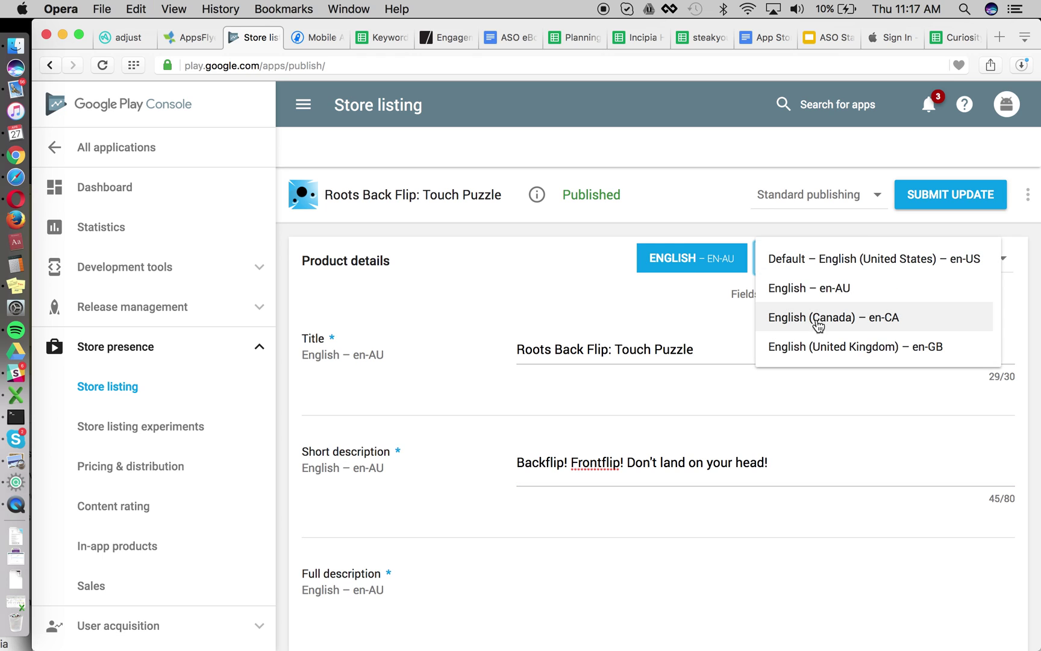
left_click(818, 325)
left_click(644, 472)
key("super+v")
left_click(799, 280)
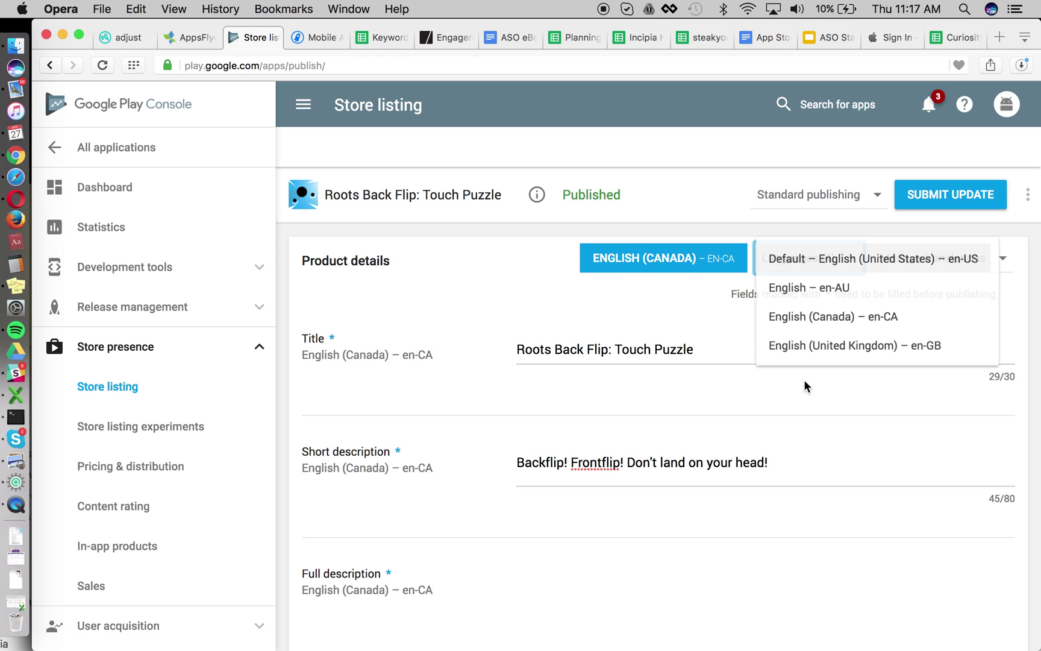
left_click(802, 350)
left_click(650, 465)
key("super+v")
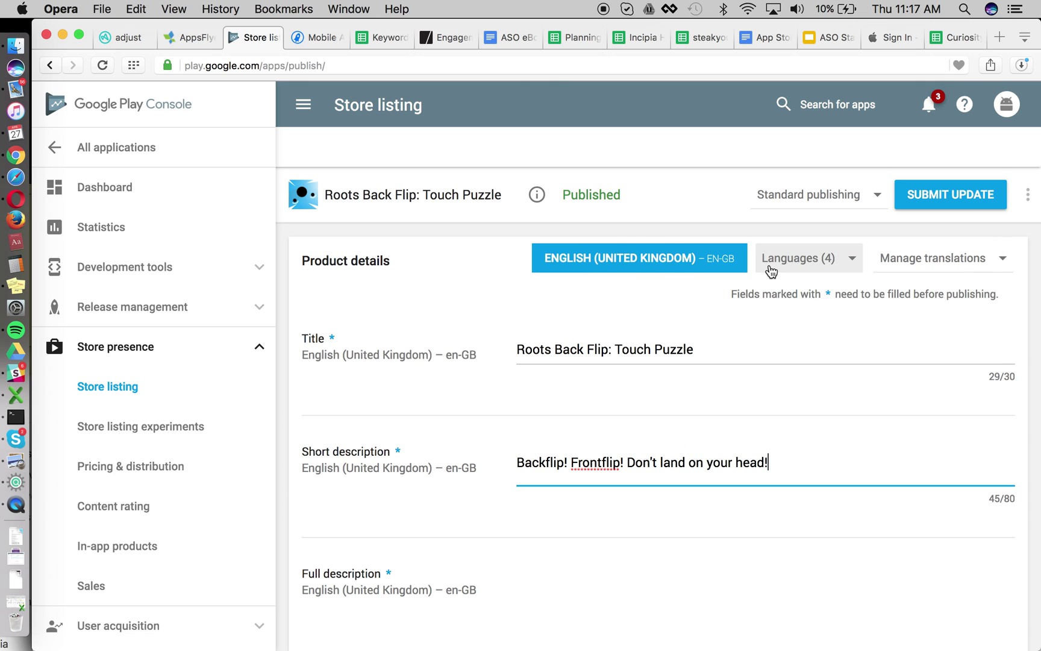
left_click(780, 268)
left_click(796, 265)
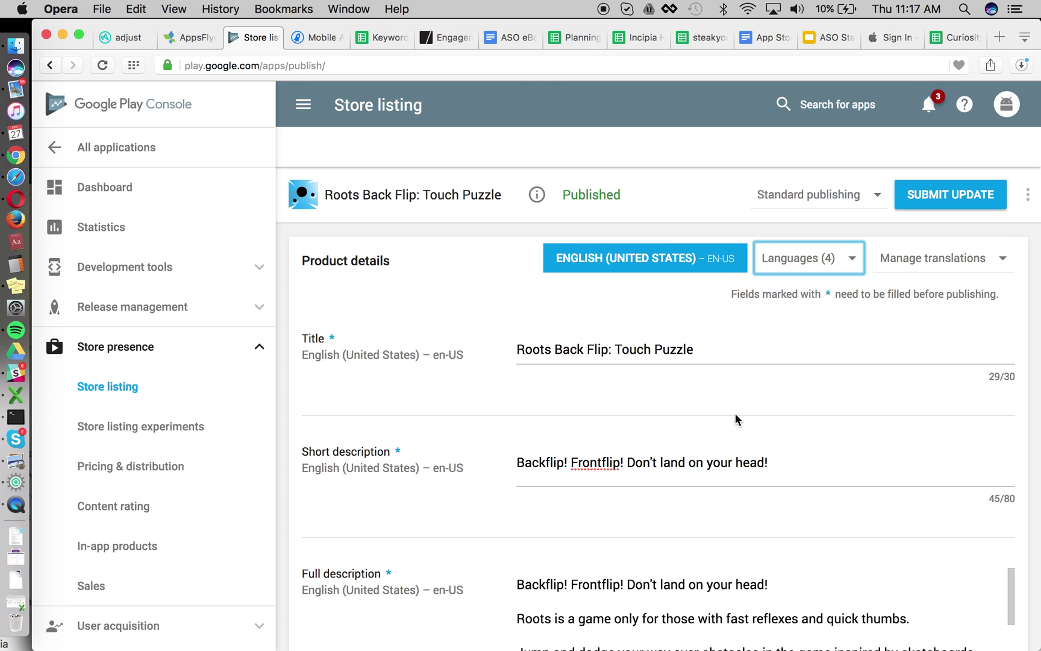
scroll(482, 428, "down", 1)
scroll(466, 437, "down", 10)
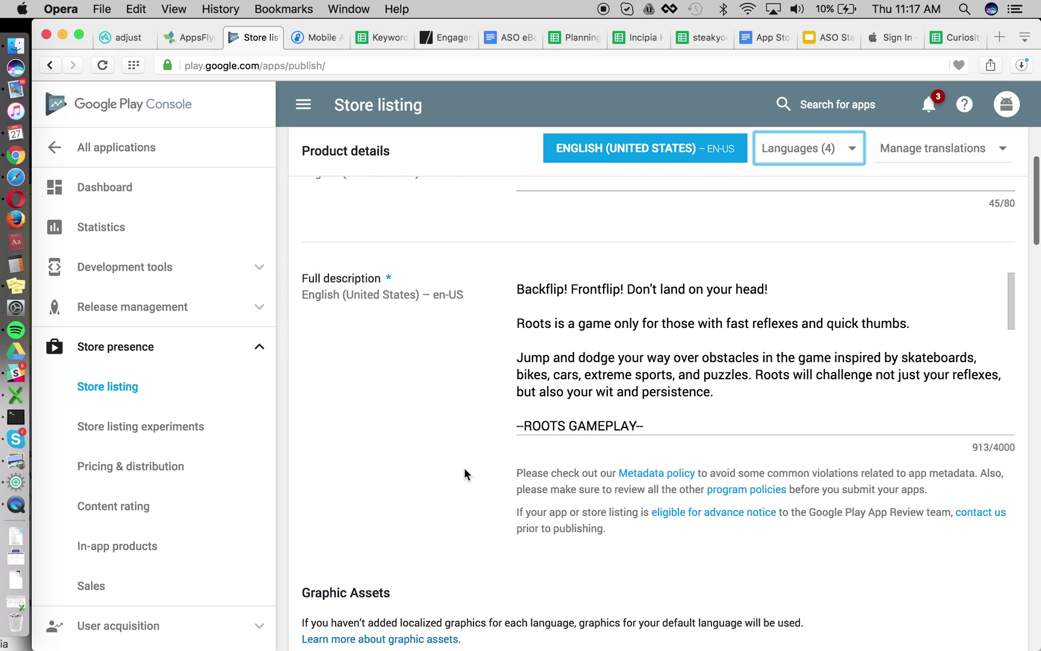
scroll(465, 475, "up", 8)
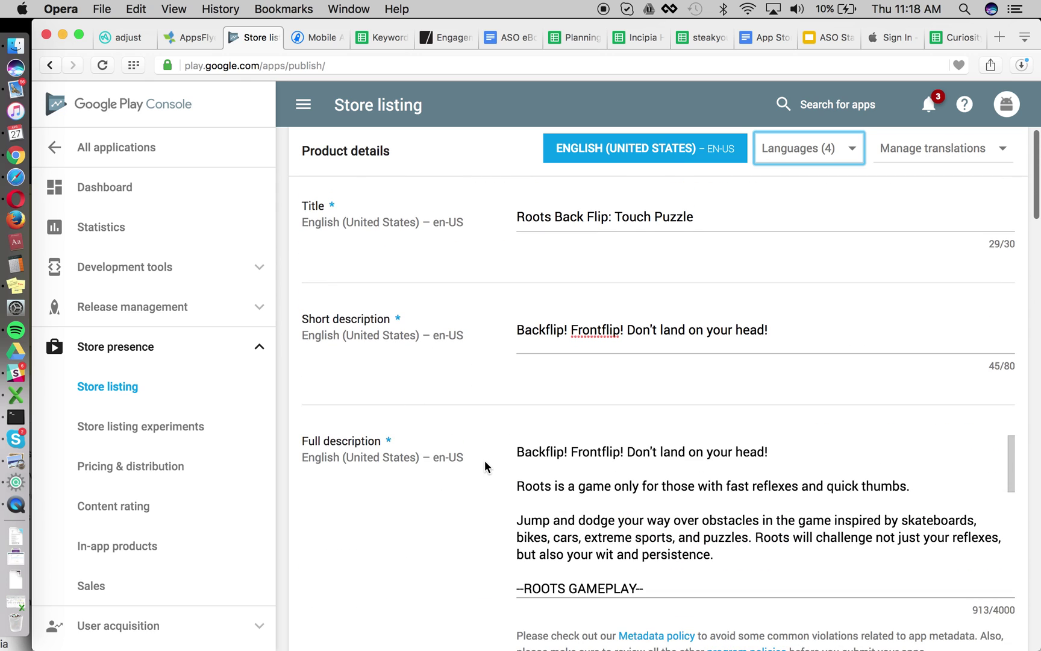
scroll(484, 460, "up", 2)
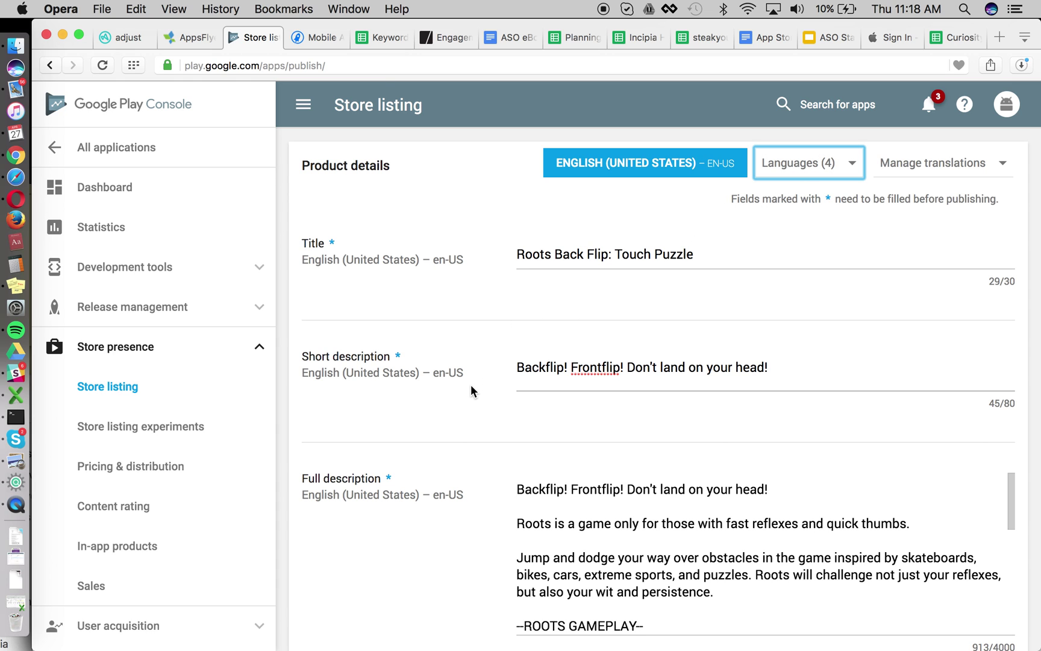
scroll(471, 389, "down", 10)
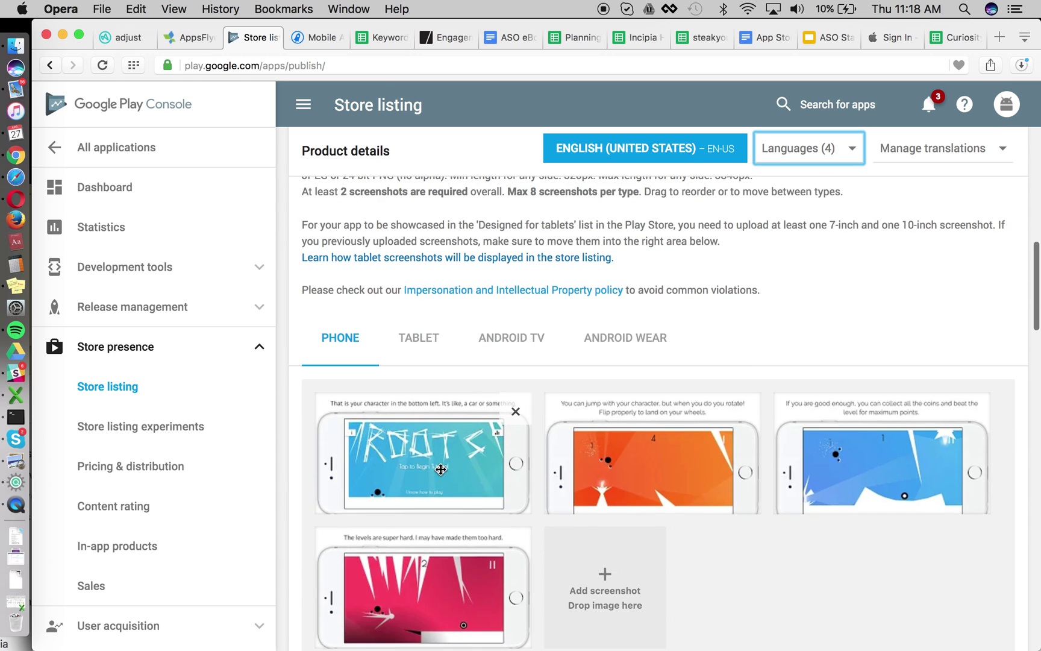
scroll(723, 518, "down", 2)
scroll(585, 476, "down", 4)
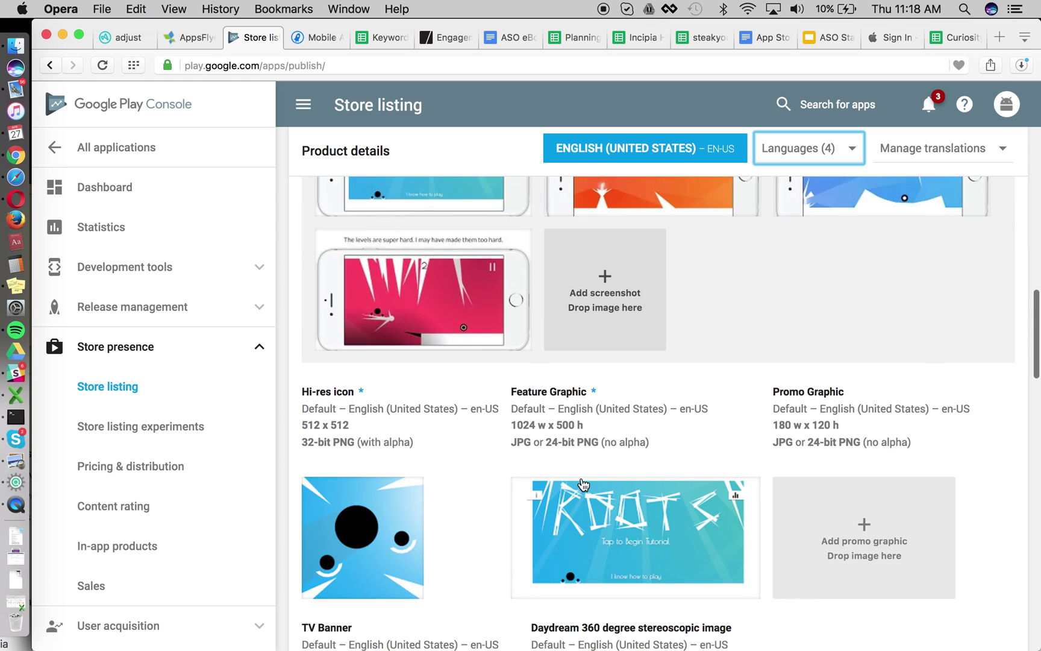
scroll(361, 500, "down", 4)
scroll(360, 500, "up", 10)
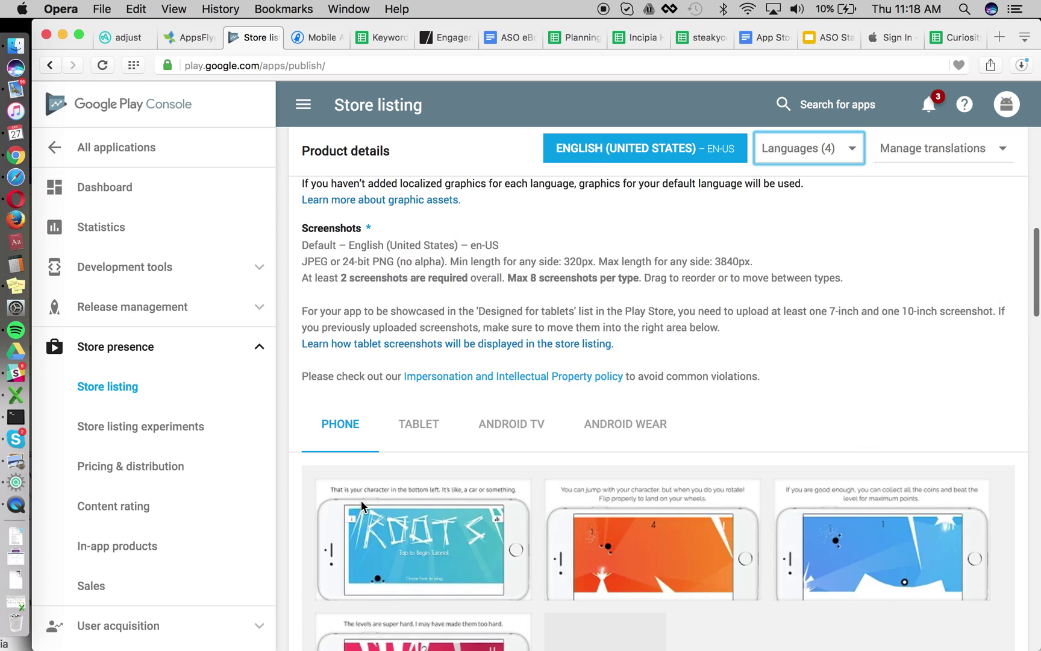
scroll(361, 500, "up", 10)
scroll(778, 341, "down", 3)
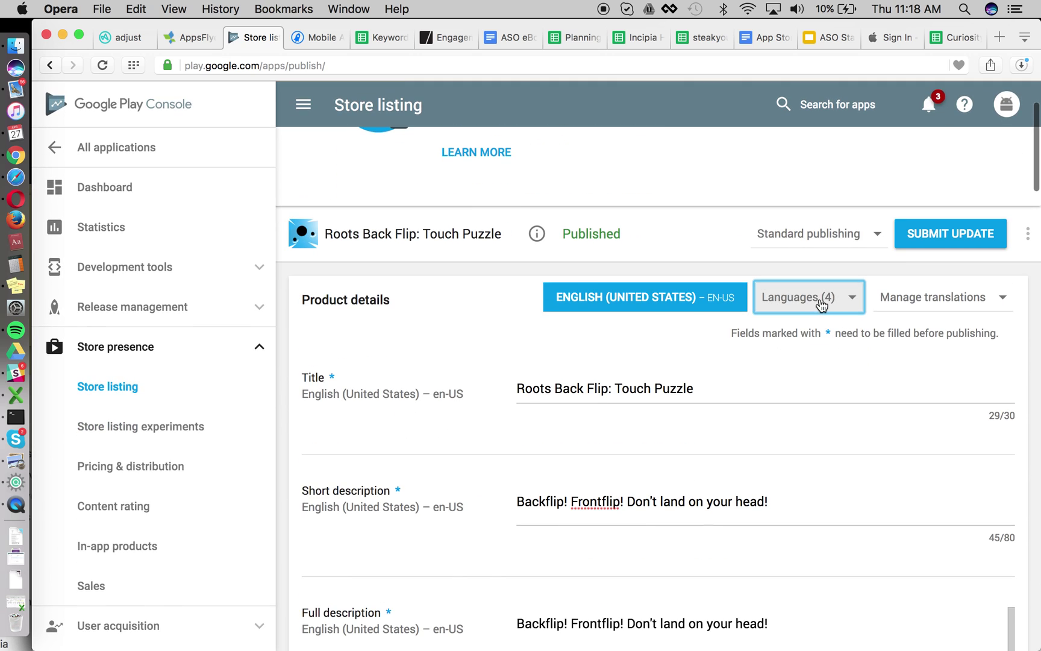
left_click(821, 306)
scroll(719, 388, "down", 2)
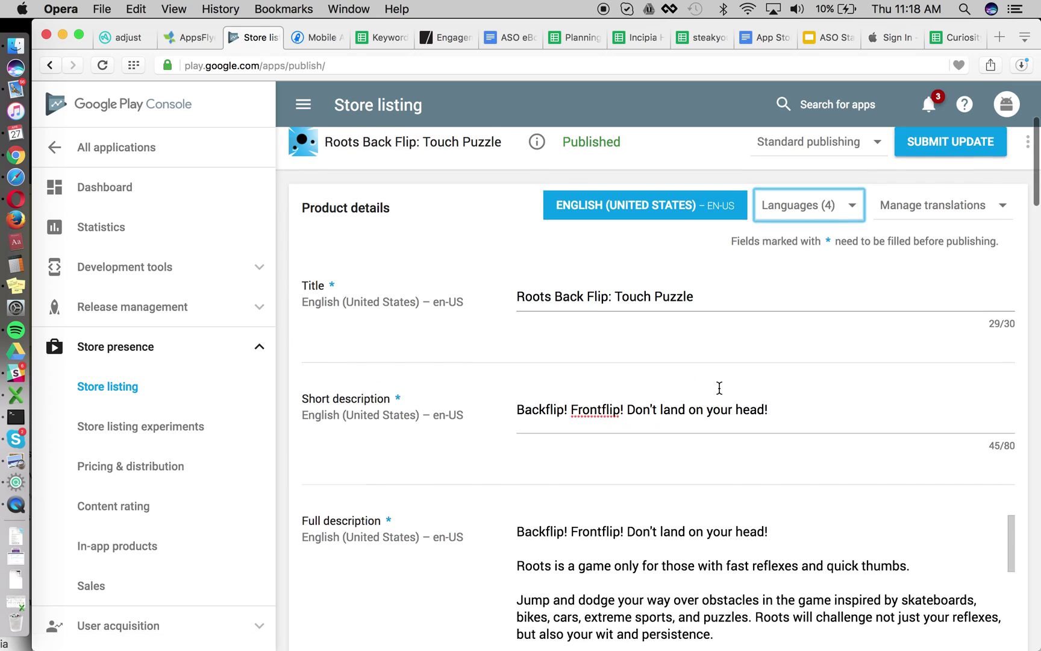
left_click(565, 571)
key("super+a")
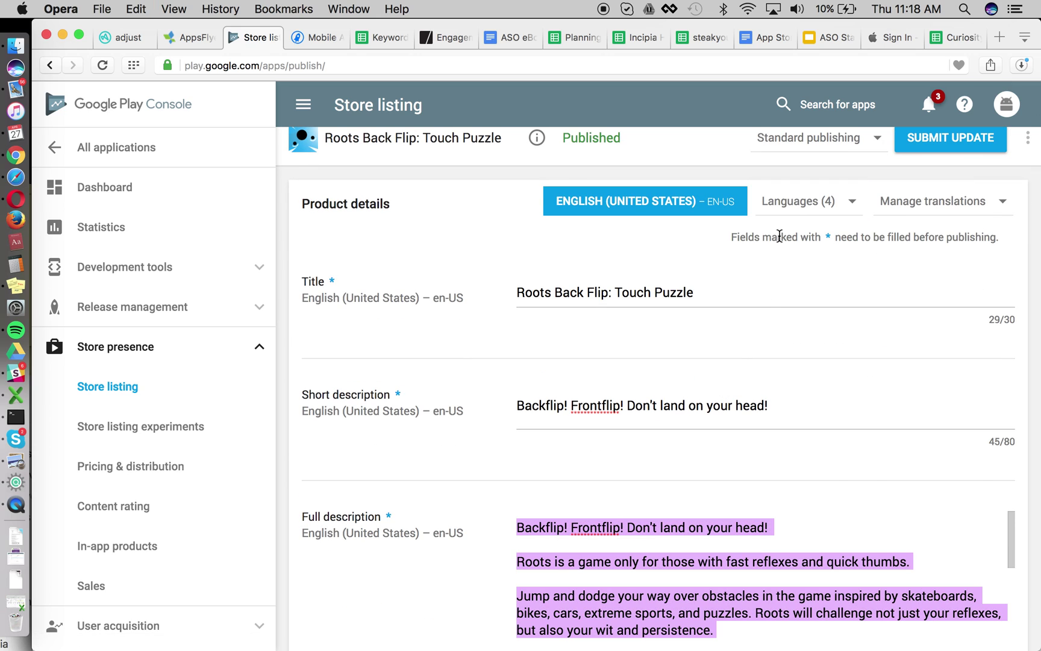
Paste the en-US full description into the en-AU, en-CA and en-GB listings
left_click(778, 203)
left_click(803, 235)
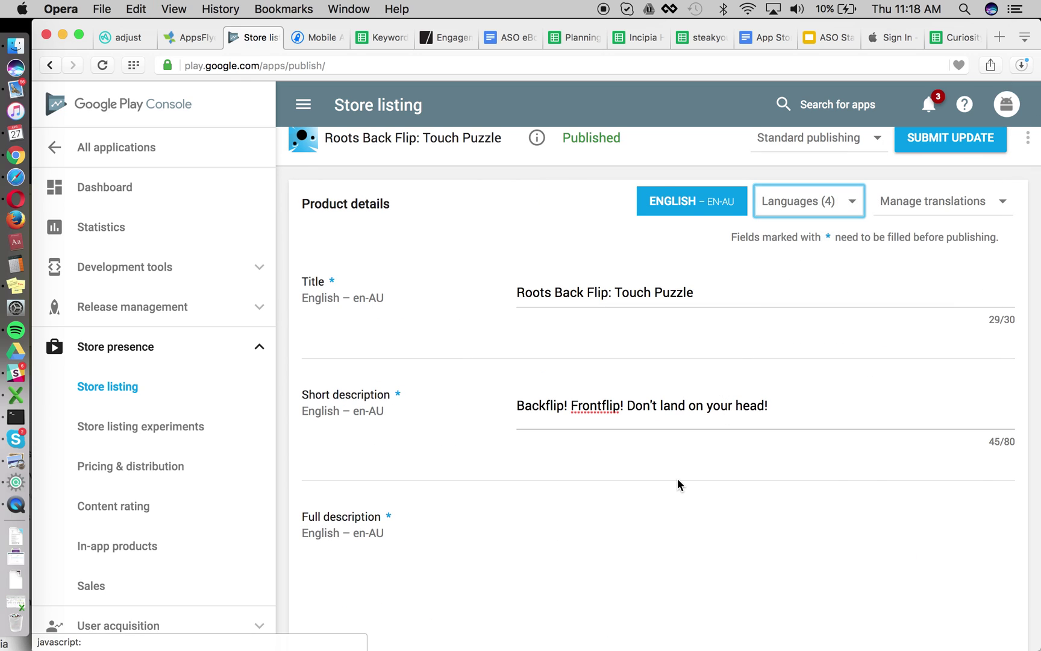
left_click(632, 523)
key("super+v")
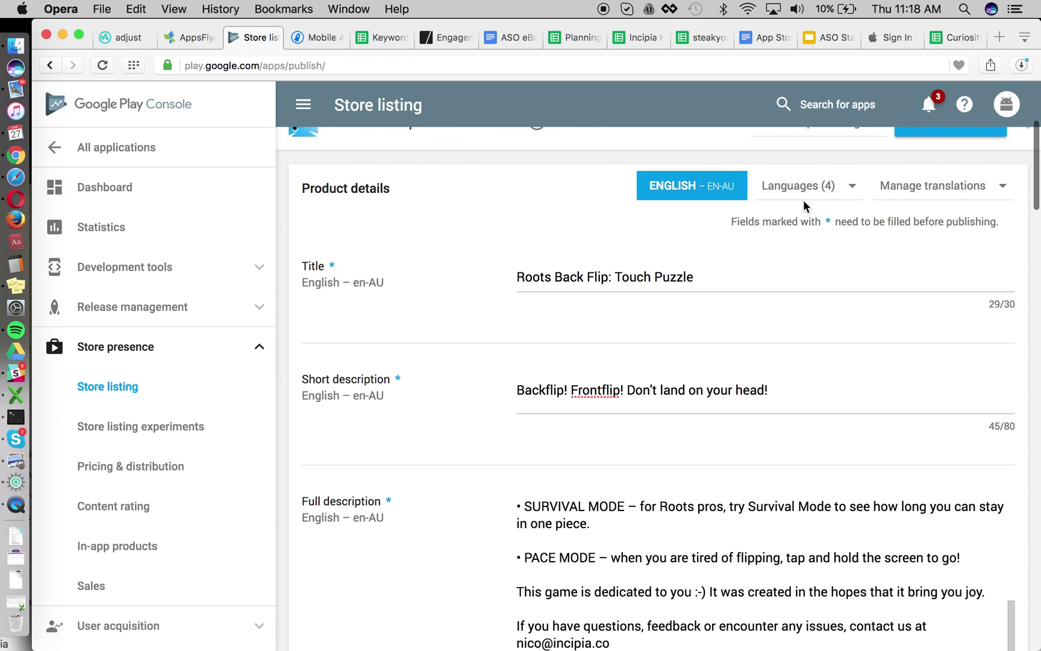
left_click(798, 186)
left_click(800, 247)
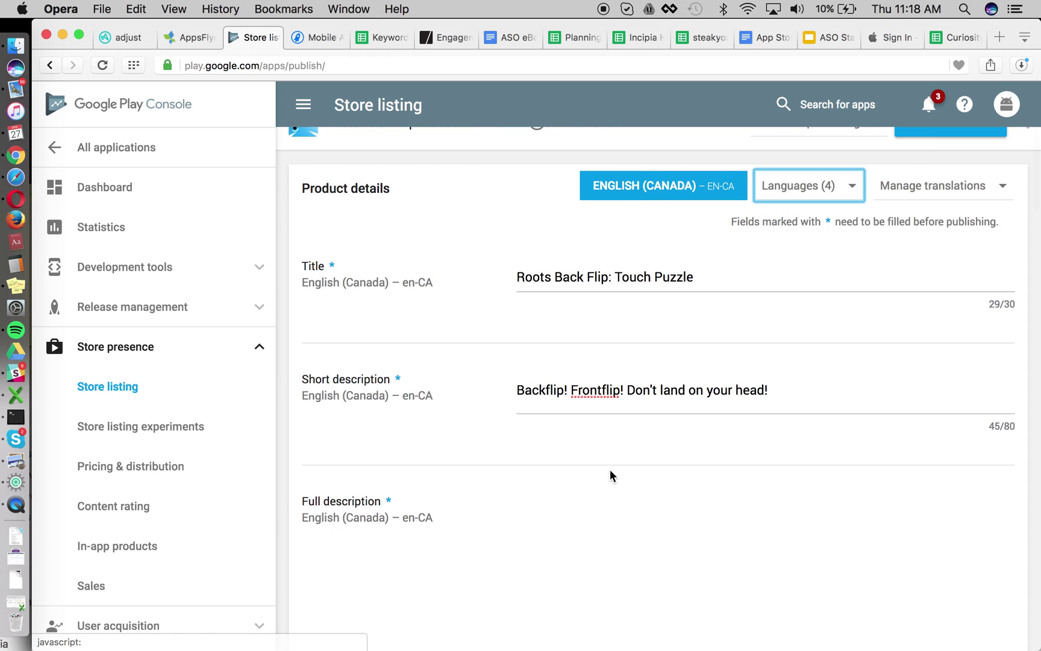
left_click(560, 506)
key("super+v")
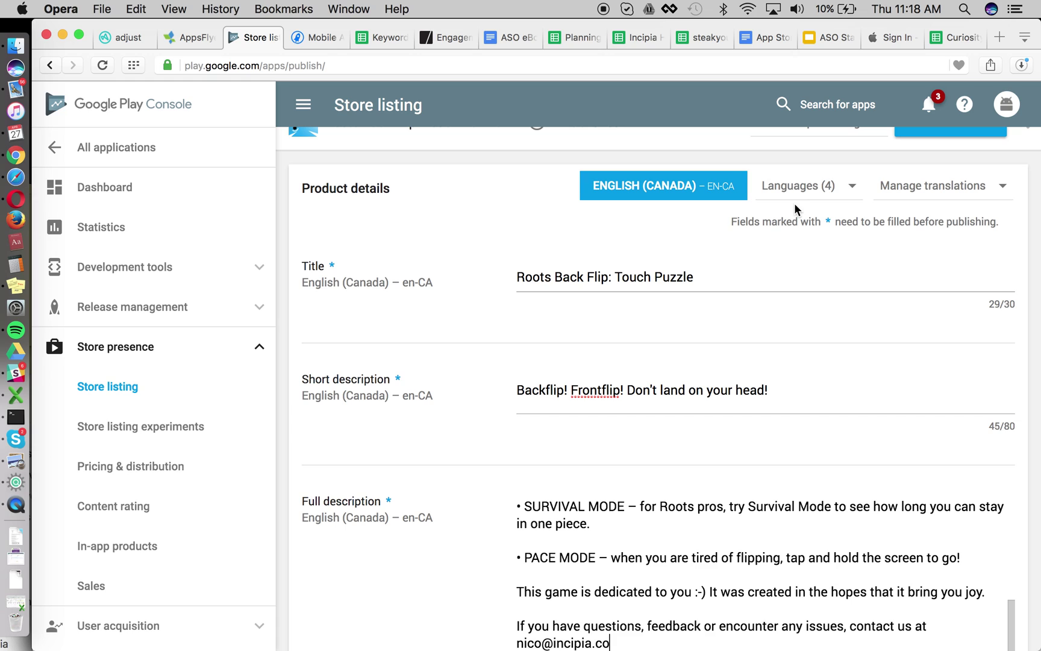
left_click(795, 188)
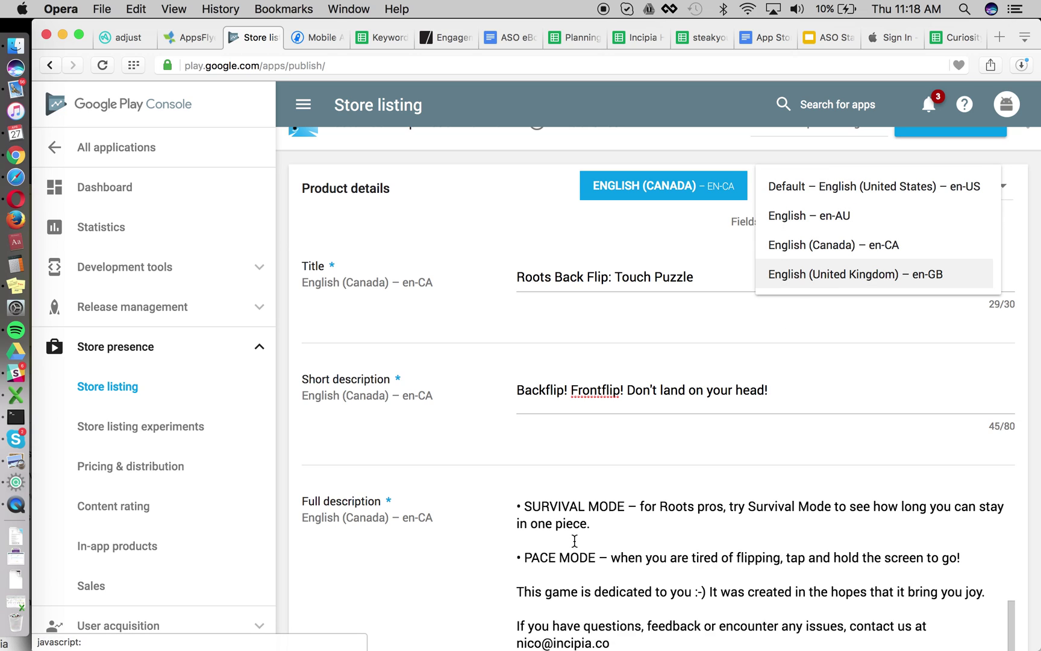
left_click(801, 274)
left_click(558, 528)
key("super+v")
Review the en-GB short description and title, then return to the default en-US listing
key("shift+Tab")
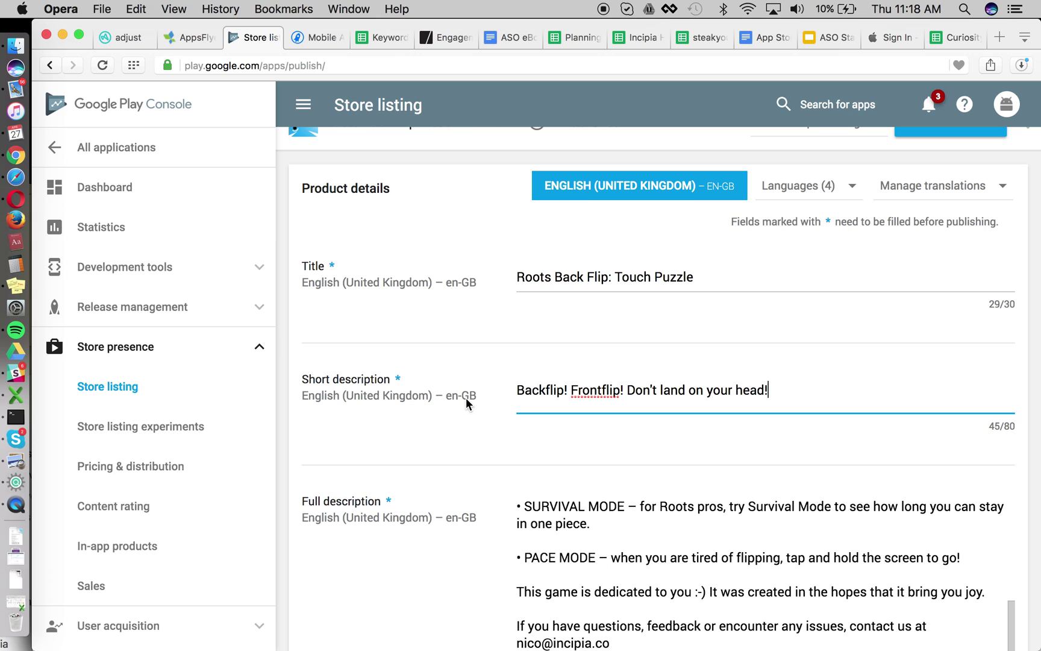
scroll(465, 483, "up", 1)
scroll(467, 413, "up", 1)
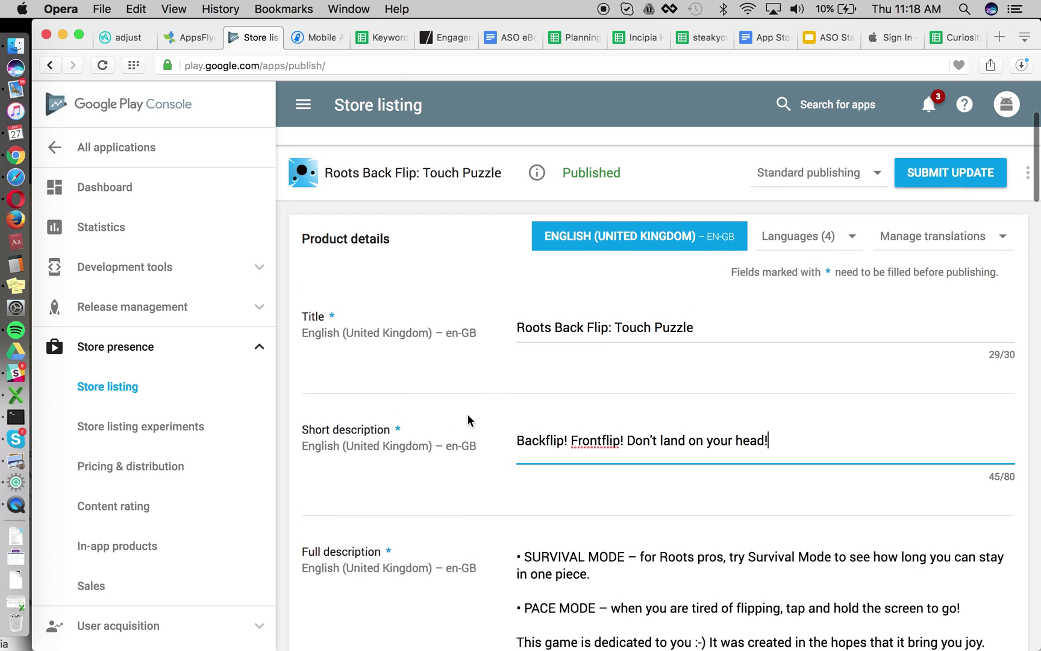
key("shift+Tab")
scroll(483, 413, "up", 1)
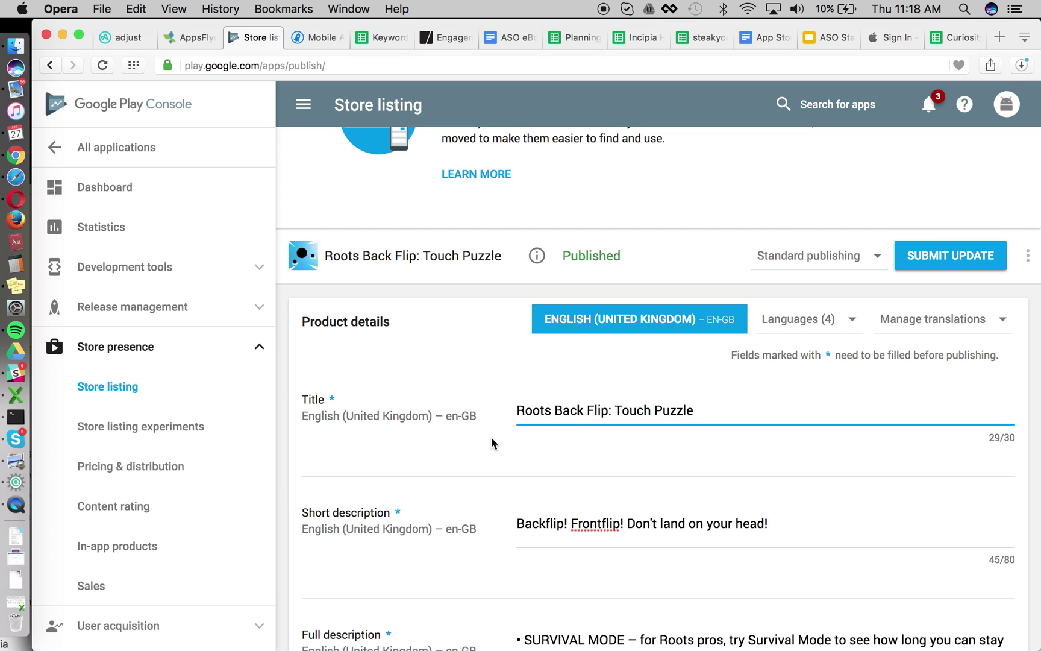
left_click(804, 319)
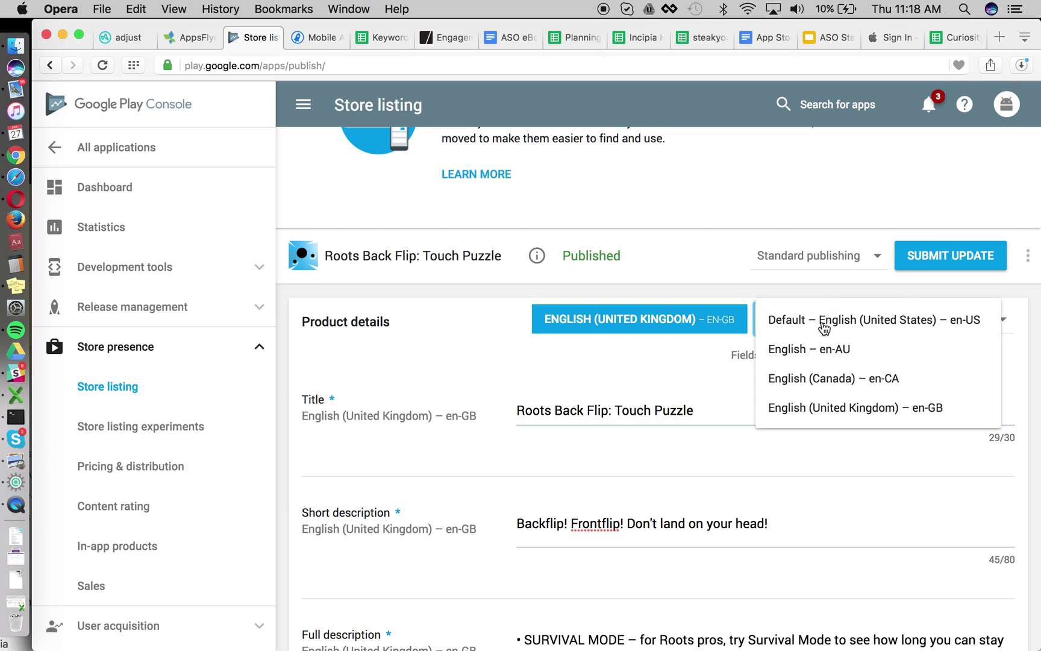
left_click(814, 323)
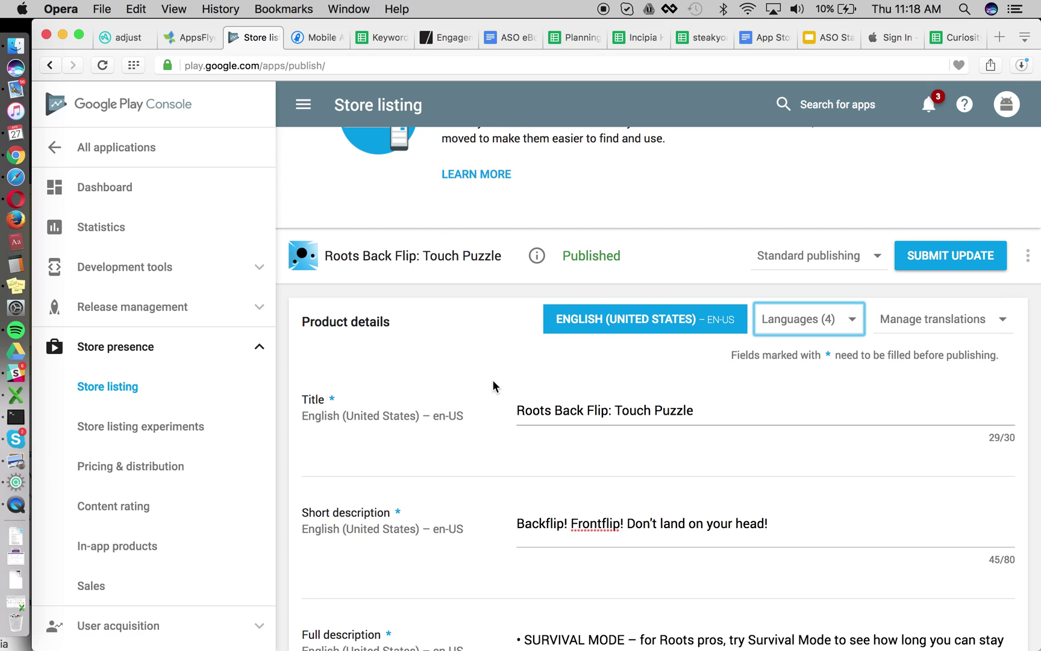
left_click(715, 403)
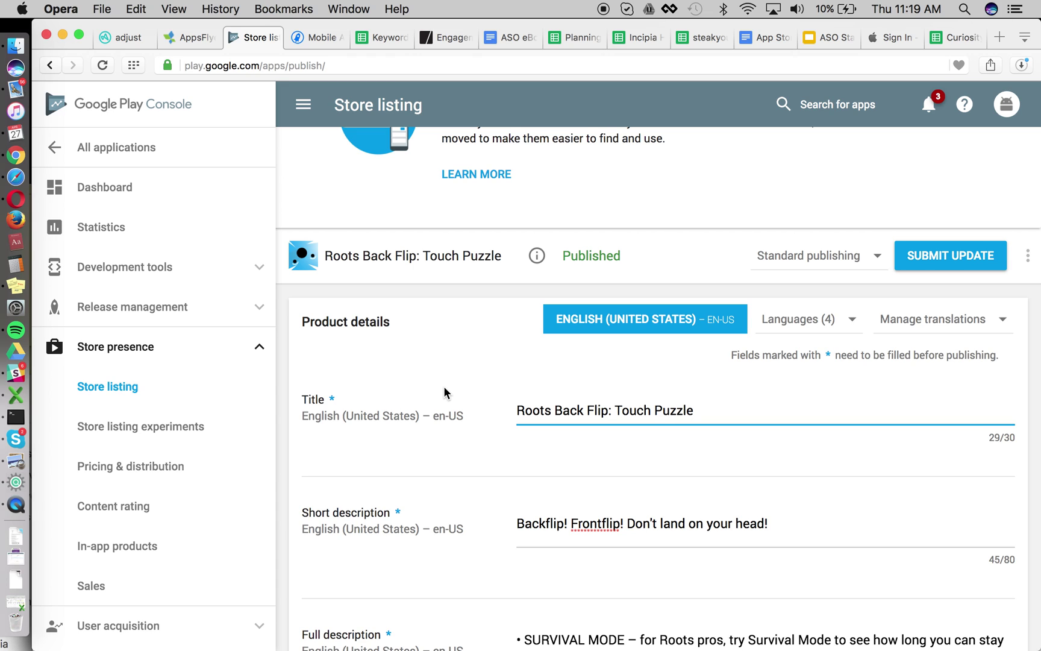
scroll(443, 385, "down", 2)
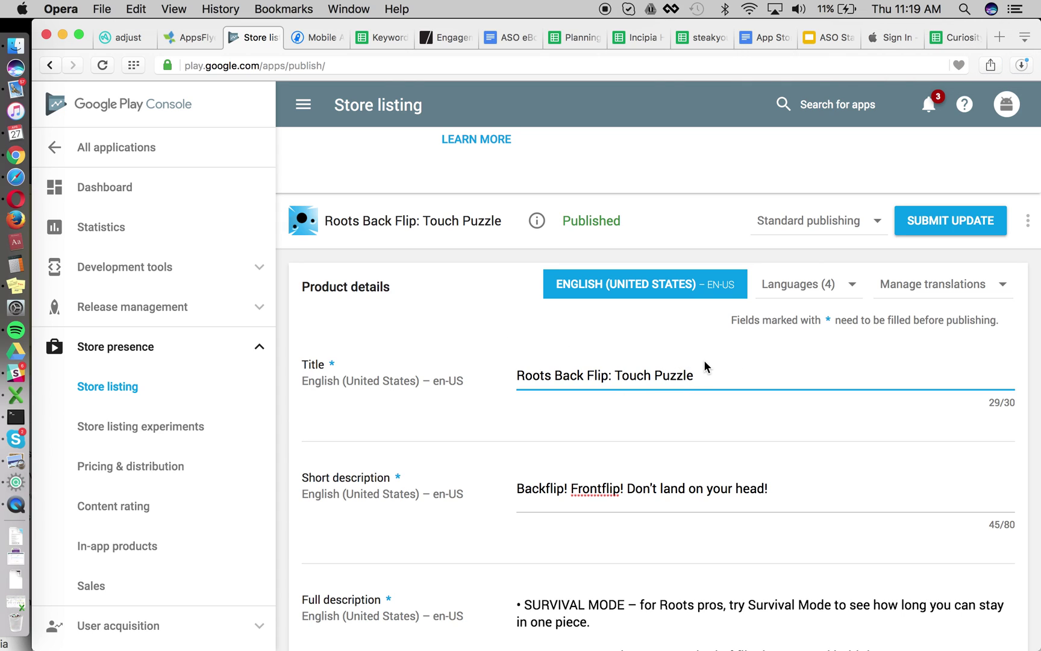
Replace 'Touch Puzzle' so the en-AU title reads 'Roots Back Flip: One Touch' (26/30)
key("super+a")
left_click(806, 285)
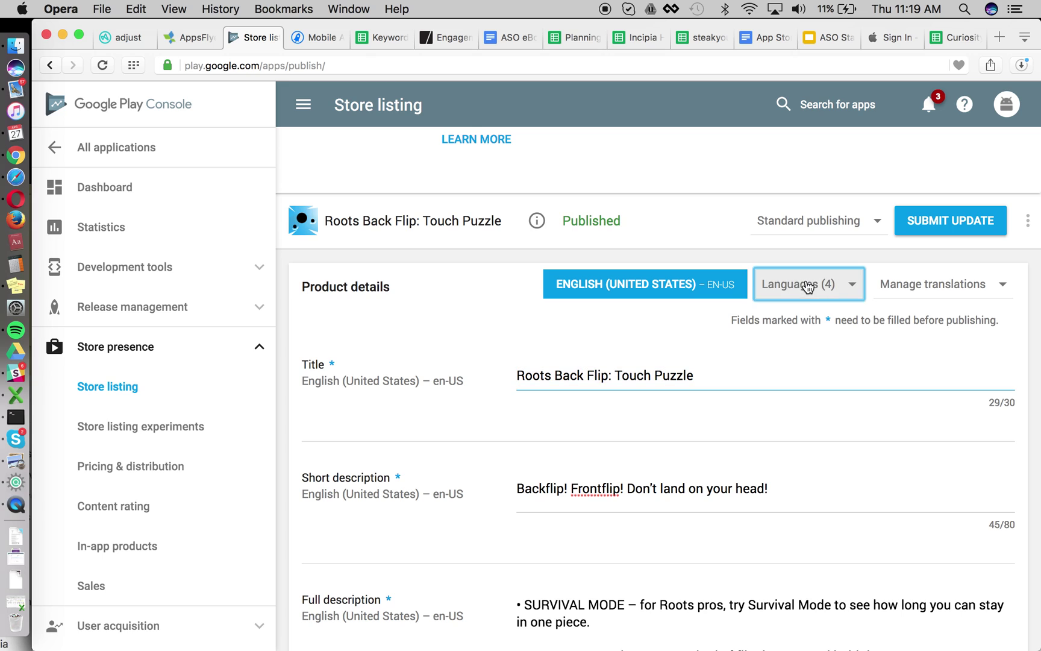
left_click(816, 314)
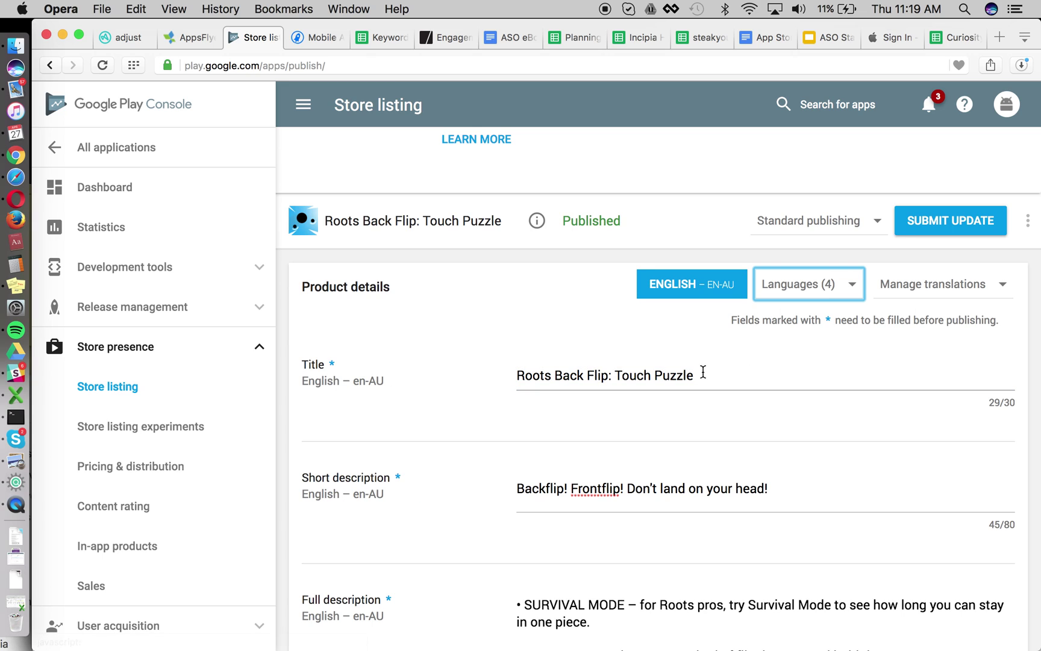
left_click(709, 372)
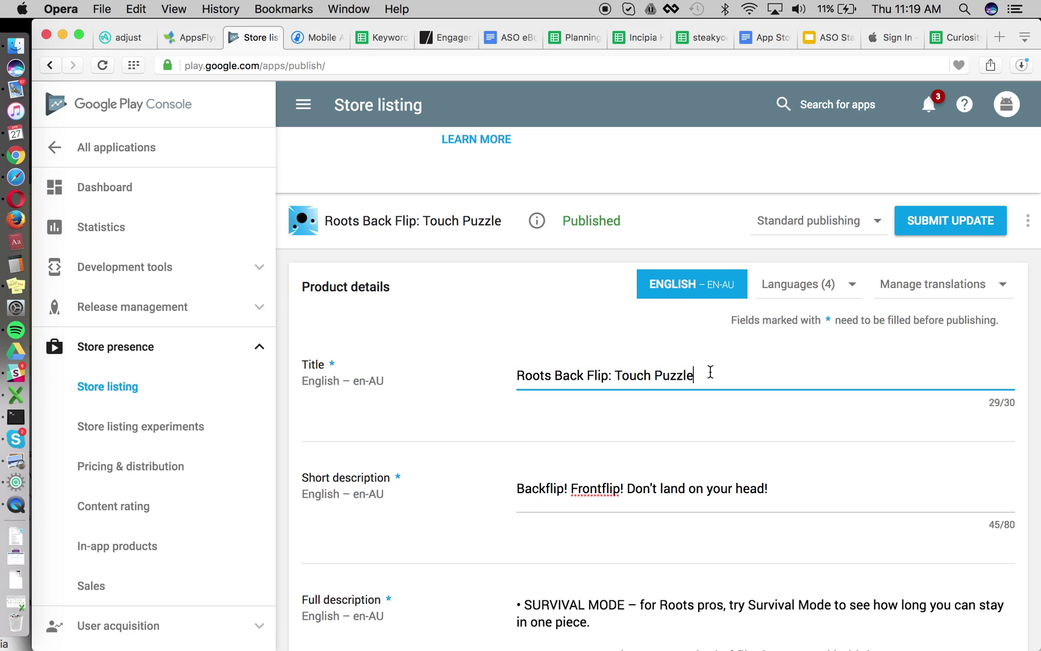
left_click(615, 374, "shift")
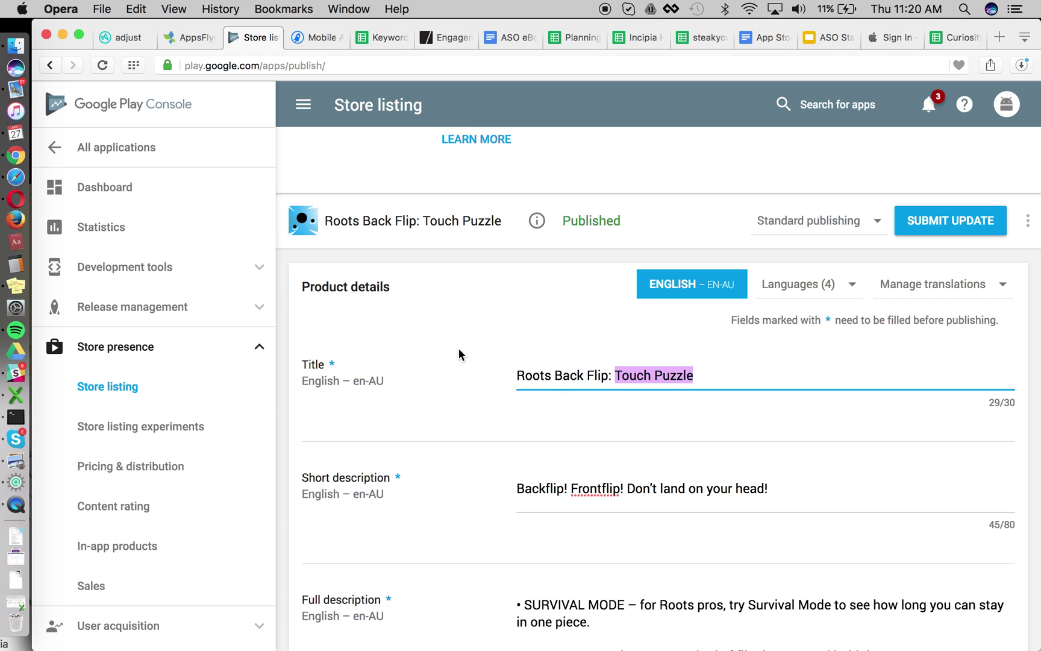
type("One Touch")
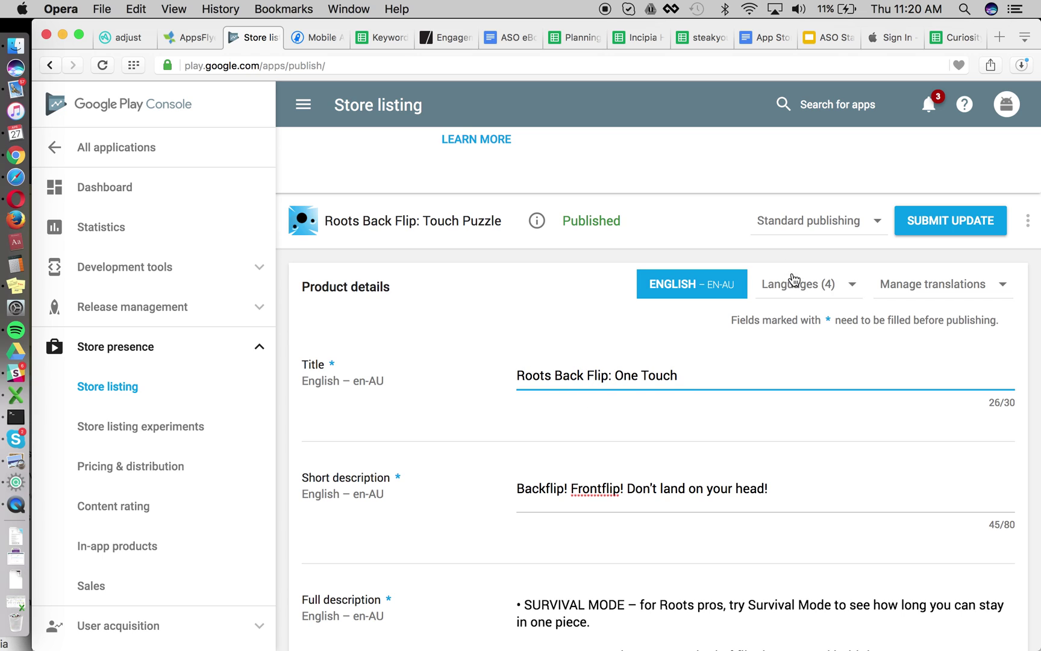
left_click(794, 280)
Retitle the en-CA listing 'Roots Back Flip Zig Zag Puzzle', dropping the colon to fit 30/30
left_click(802, 342)
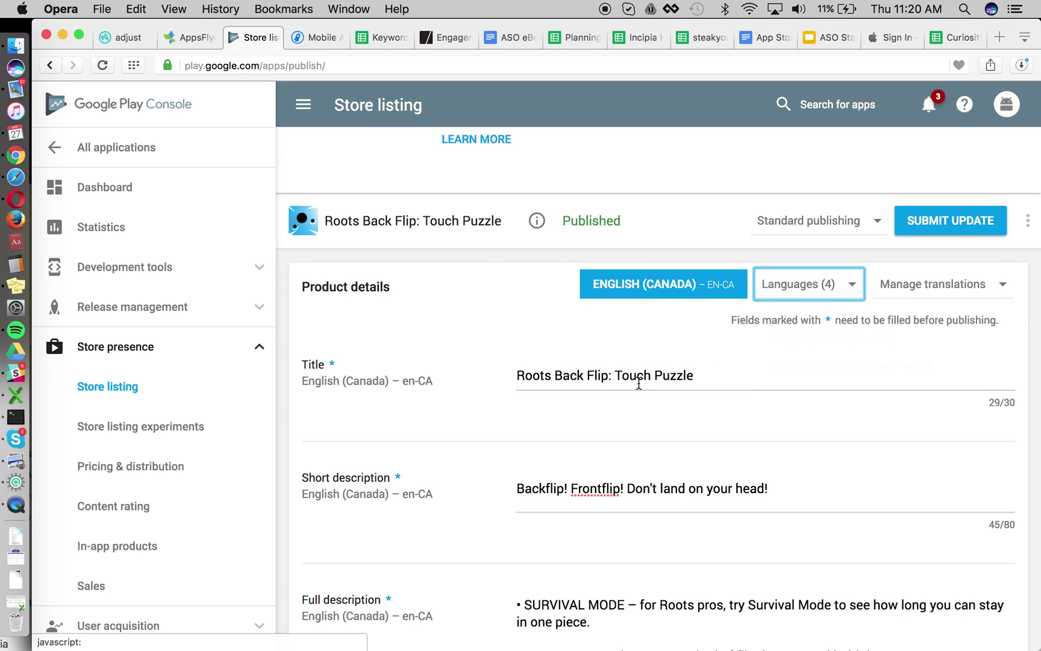
left_click(638, 379)
left_click_drag(615, 380, 693, 380)
type("Puzzle")
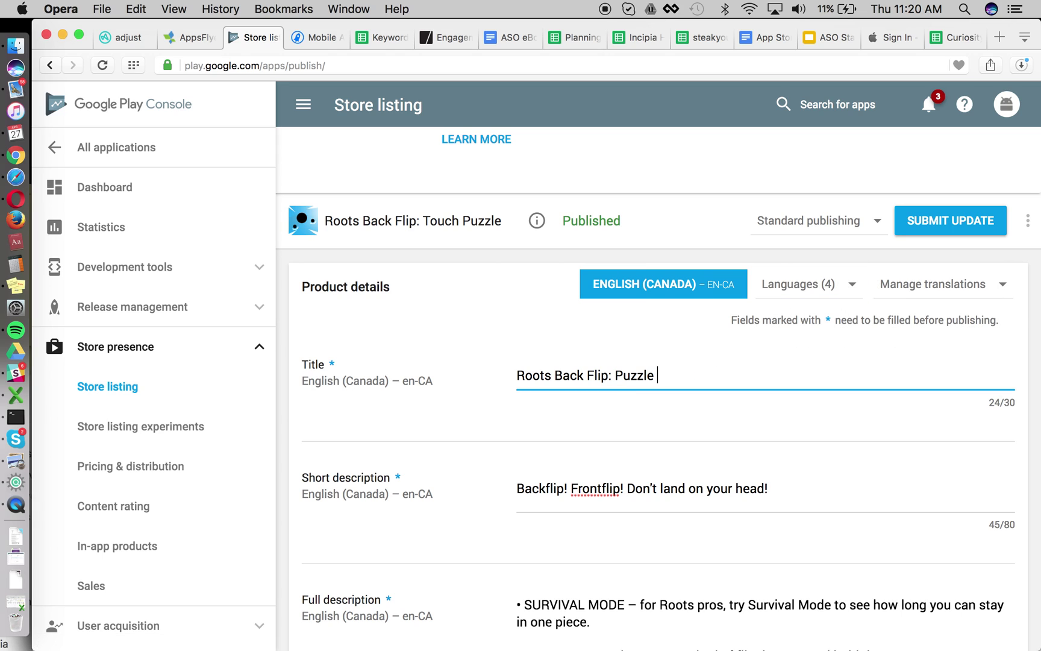
double_click(626, 378)
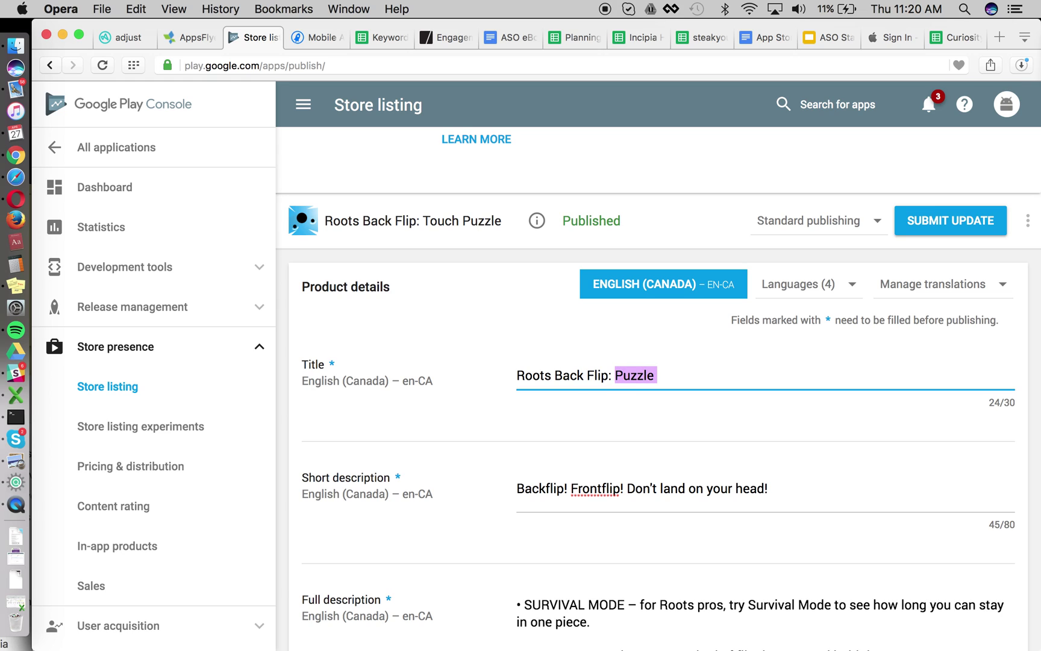
key("BackSpace")
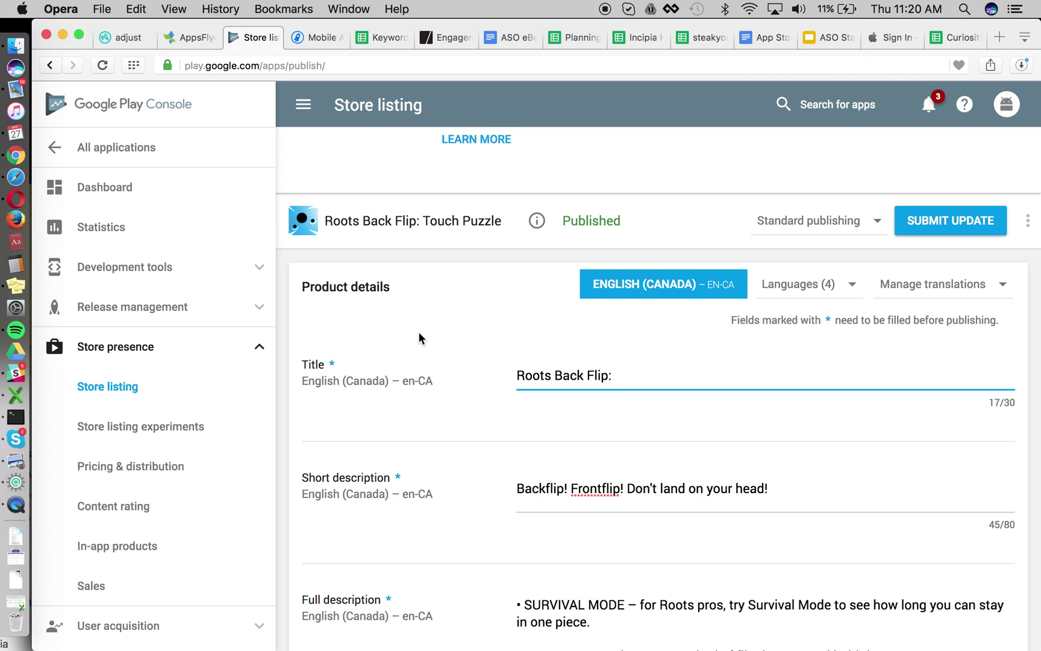
type("Zig Zag Puz")
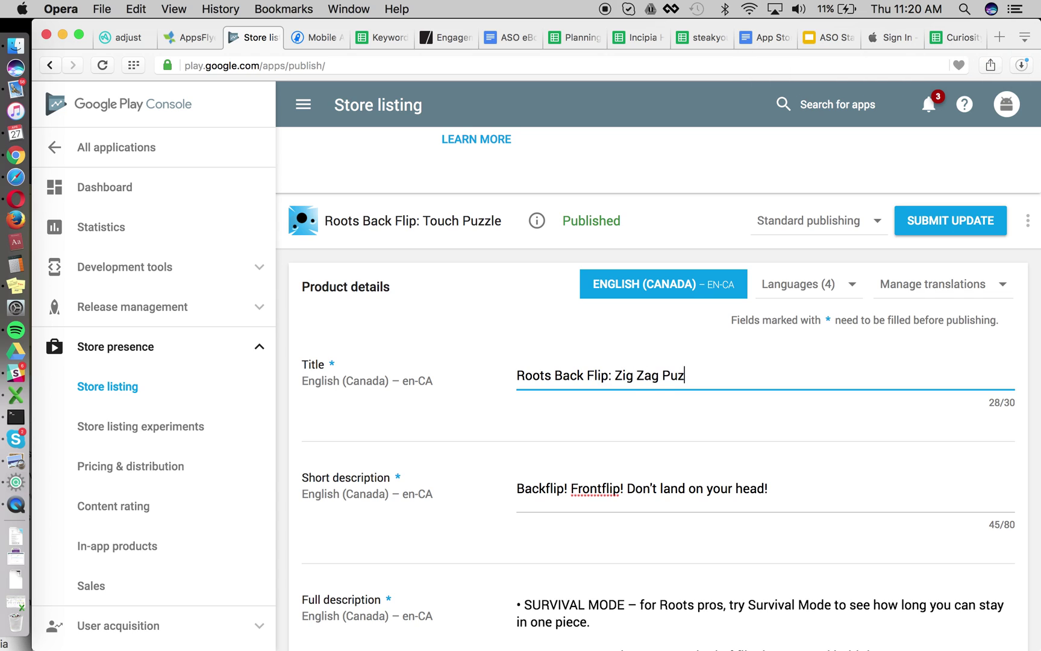
type("zle")
left_click(610, 375)
key("BackSpace")
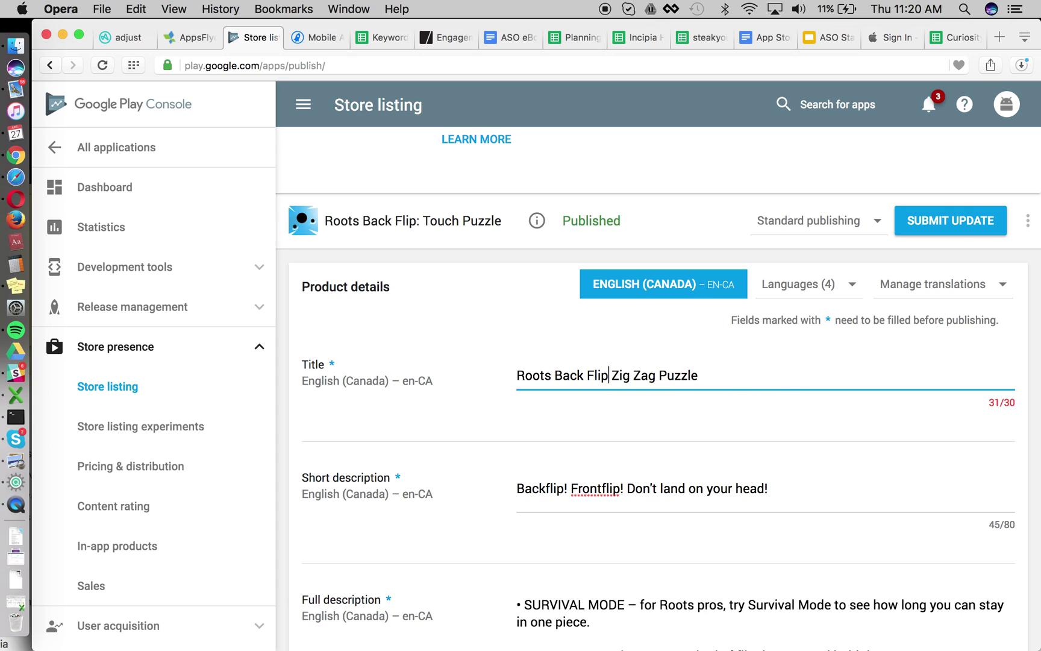
Switch to en-GB and rework its title to 'Roots Back Flip: Fun'
left_click(801, 288)
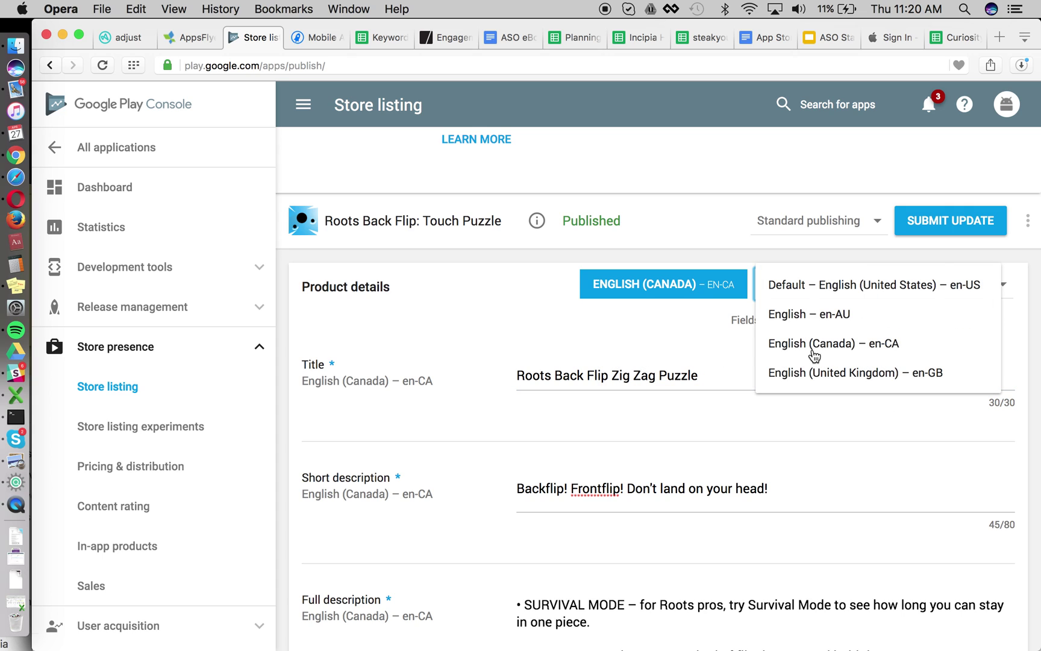
left_click(818, 376)
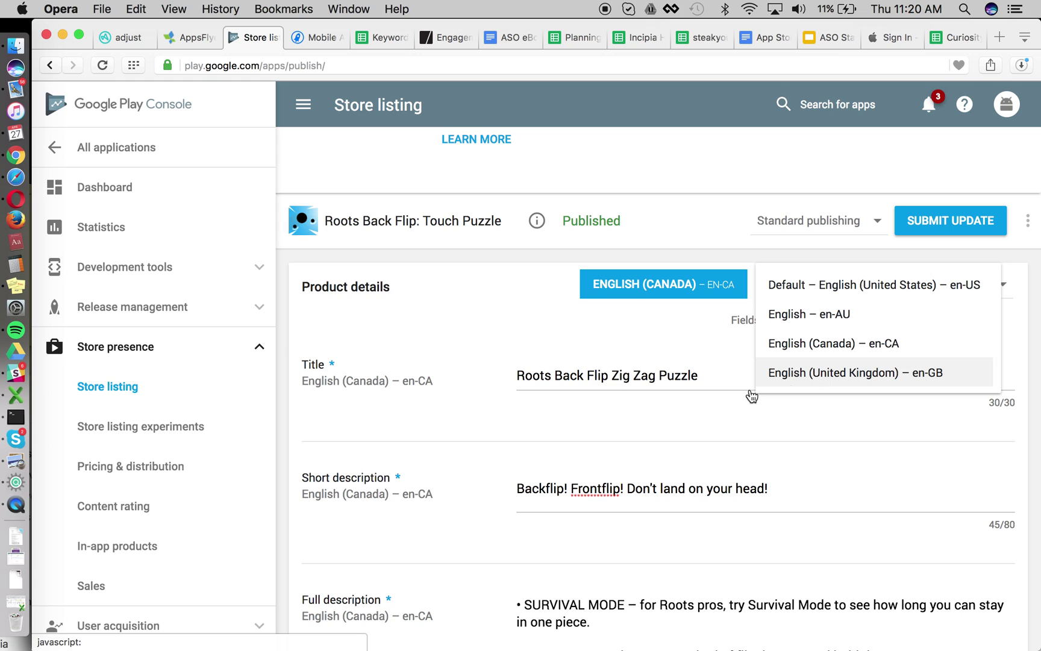
left_click(624, 376)
left_click_drag(615, 375, 694, 376)
type("Fun Puzzle")
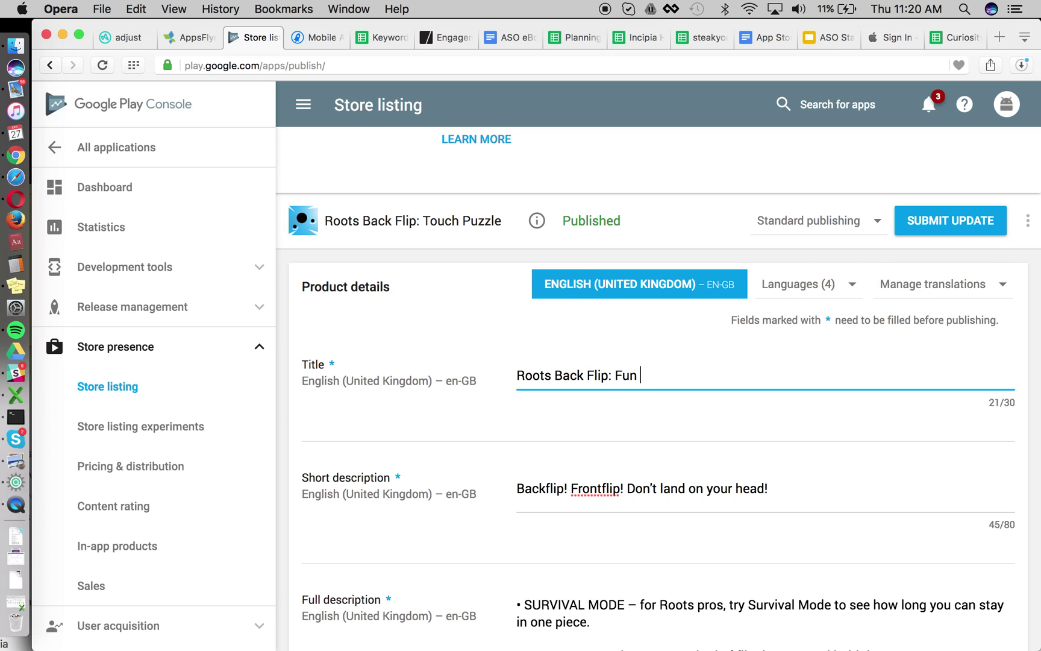
double_click(650, 375)
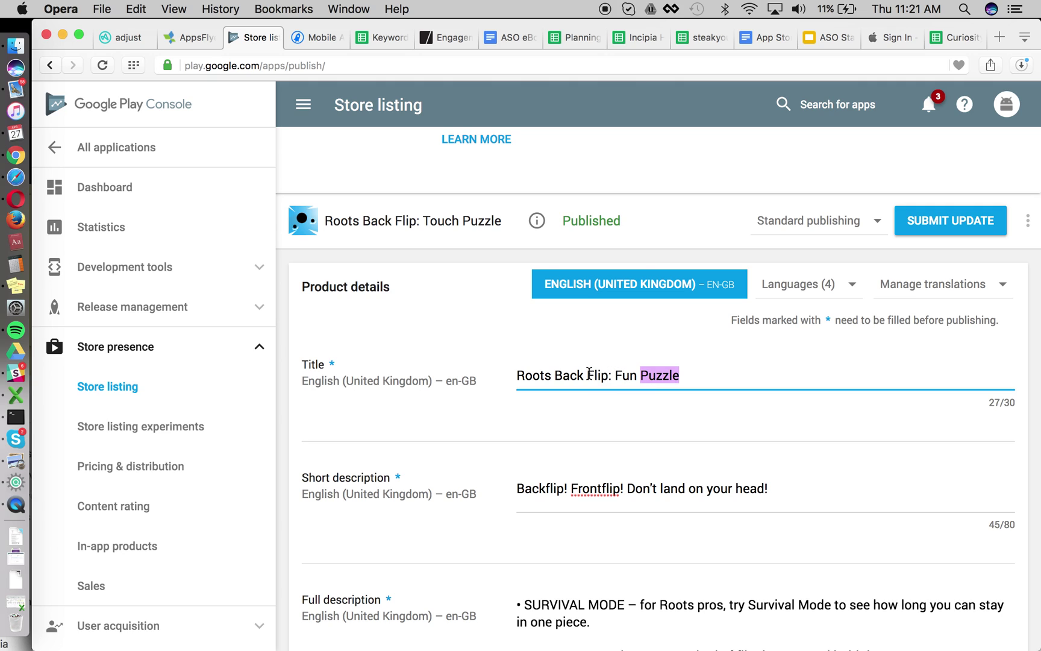
left_click(607, 376)
key("shift+End")
type("Fun: P")
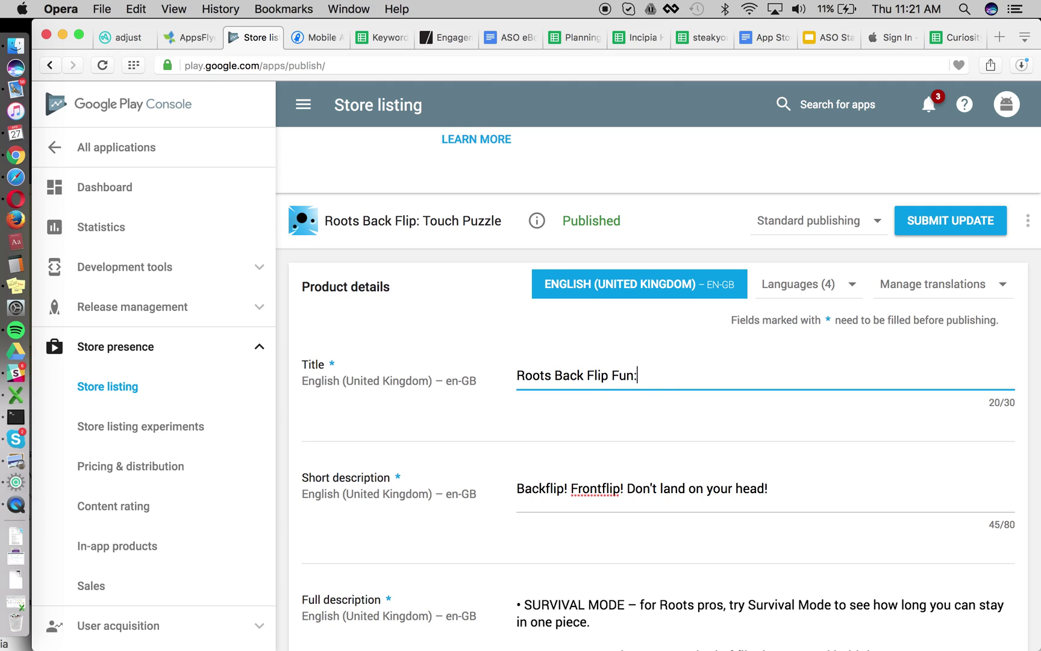
key("BackSpace")
Replace 'Fun' so the en-GB title reads 'Roots Back Flip: Side Scroller' (30/30)
key("BackSpace")
key("BackSpace")
key("Left")
key("Left")
key("Left")
key("Left")
type(":")
left_click(637, 375)
double_click(614, 377)
type("Side SCroll")
key("BackSpace")
key("BackSpace")
key("BackSpace")
key("BackSpace")
key("BackSpace")
type("croller")
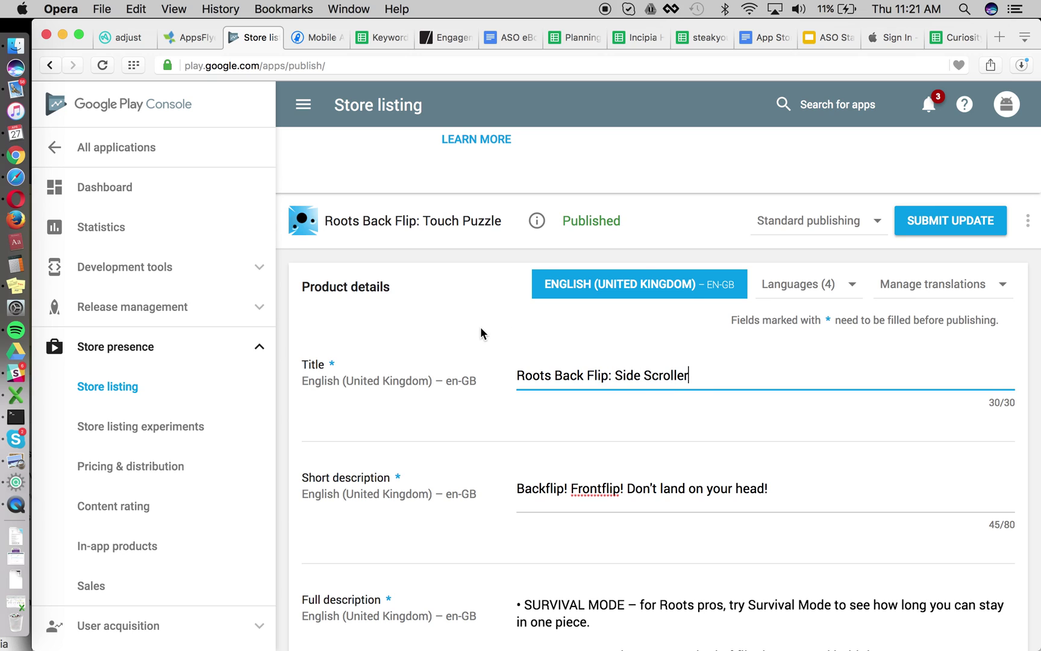
left_click(526, 341)
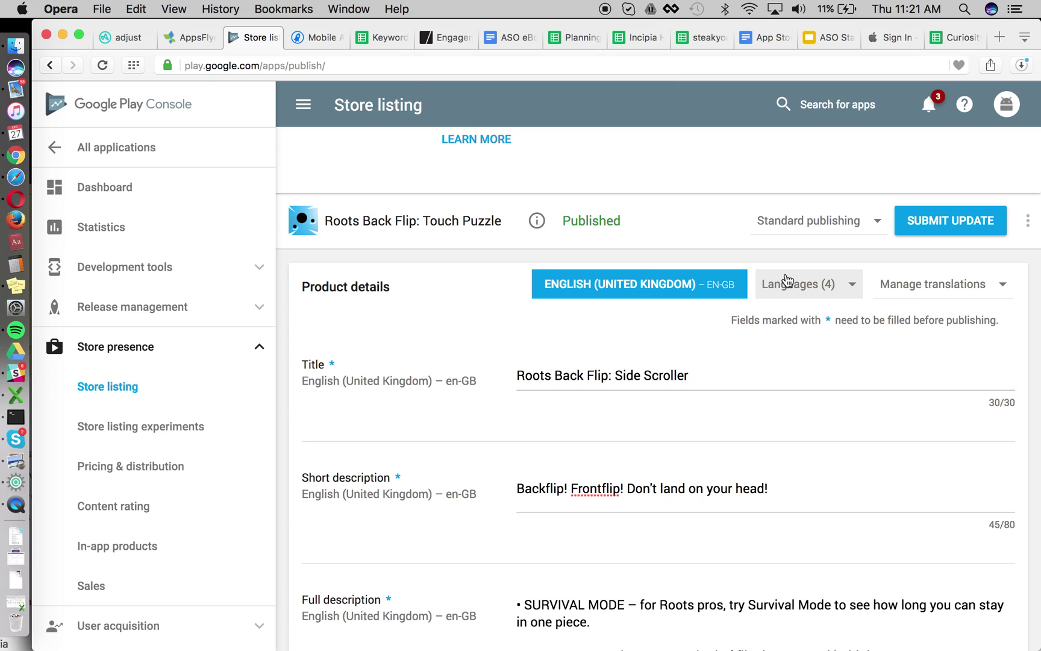
left_click(615, 372)
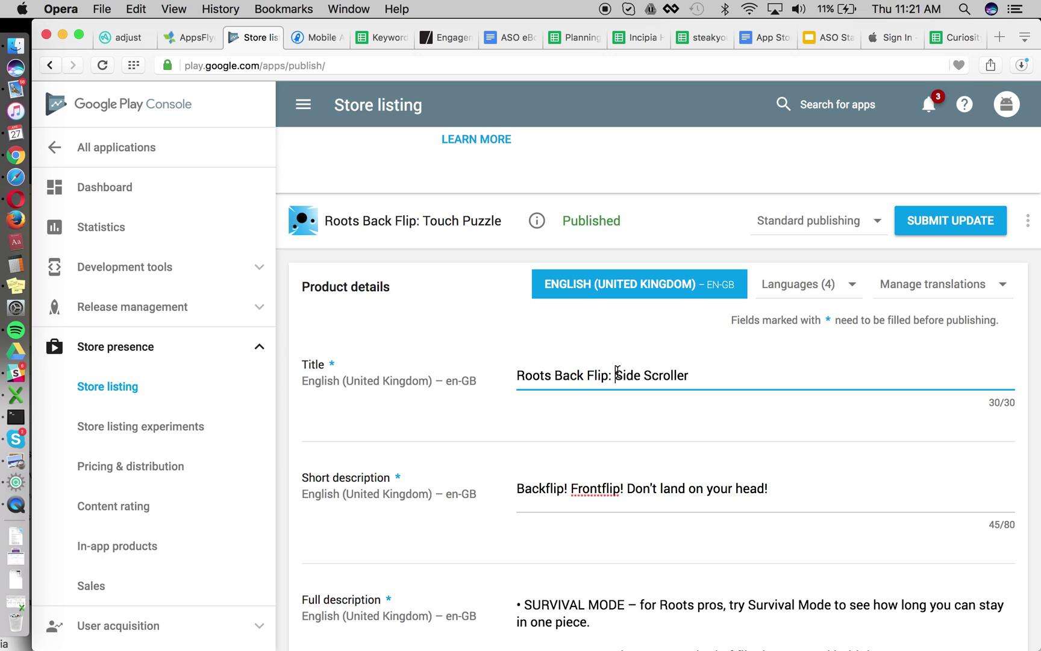
key("shift+super+Right")
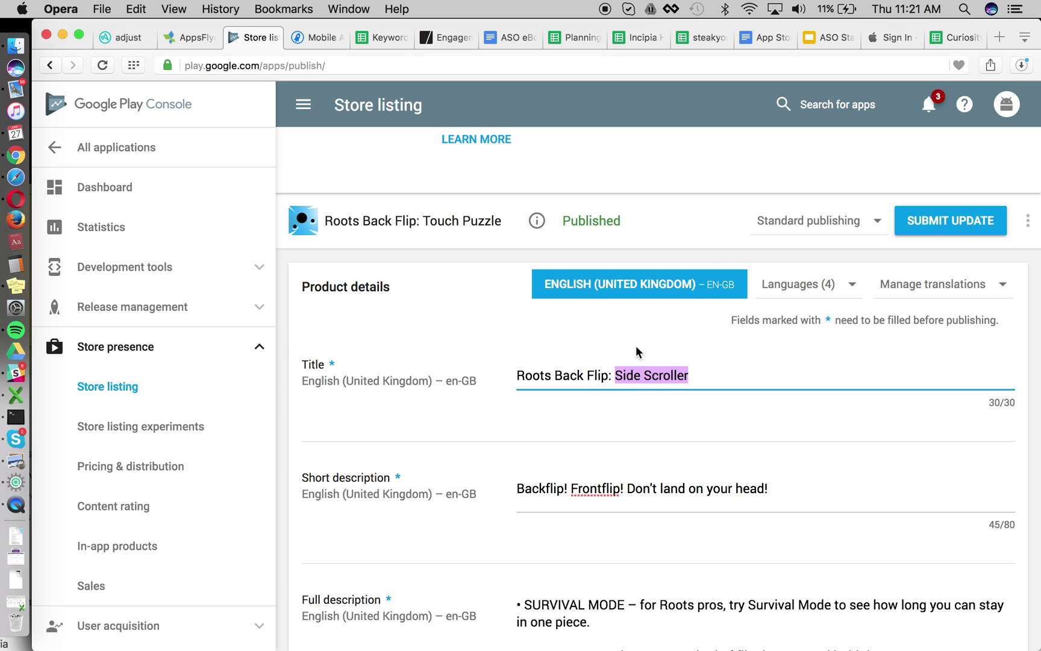
left_click(774, 277)
Recheck the en-CA and en-AU titles, return to default en-US, and expand User acquisition
left_click(735, 353)
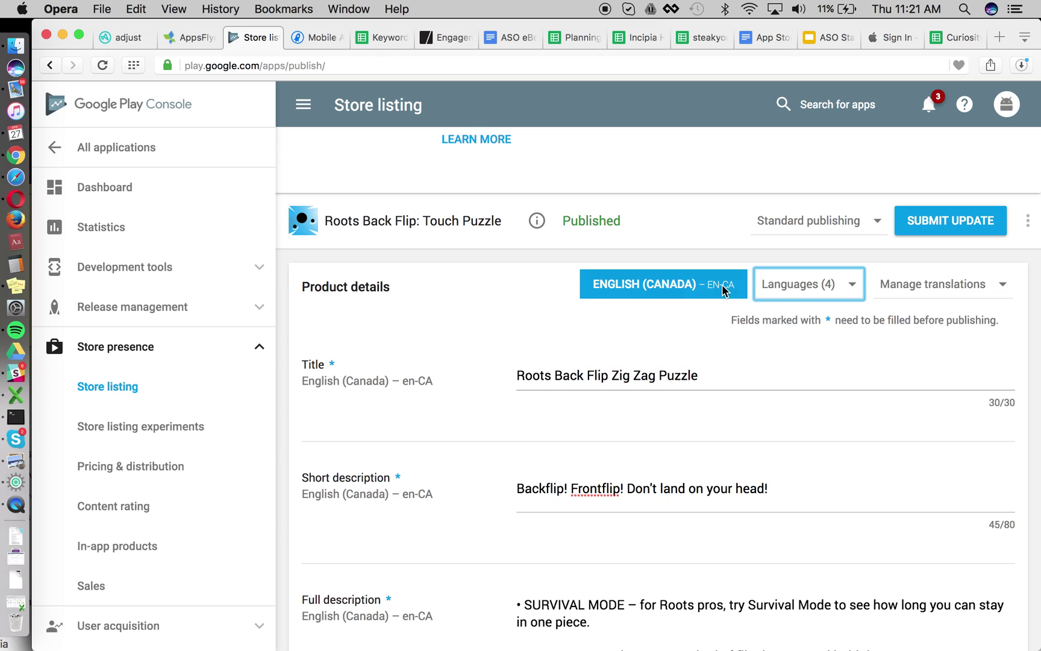
left_click(801, 284)
left_click(811, 320)
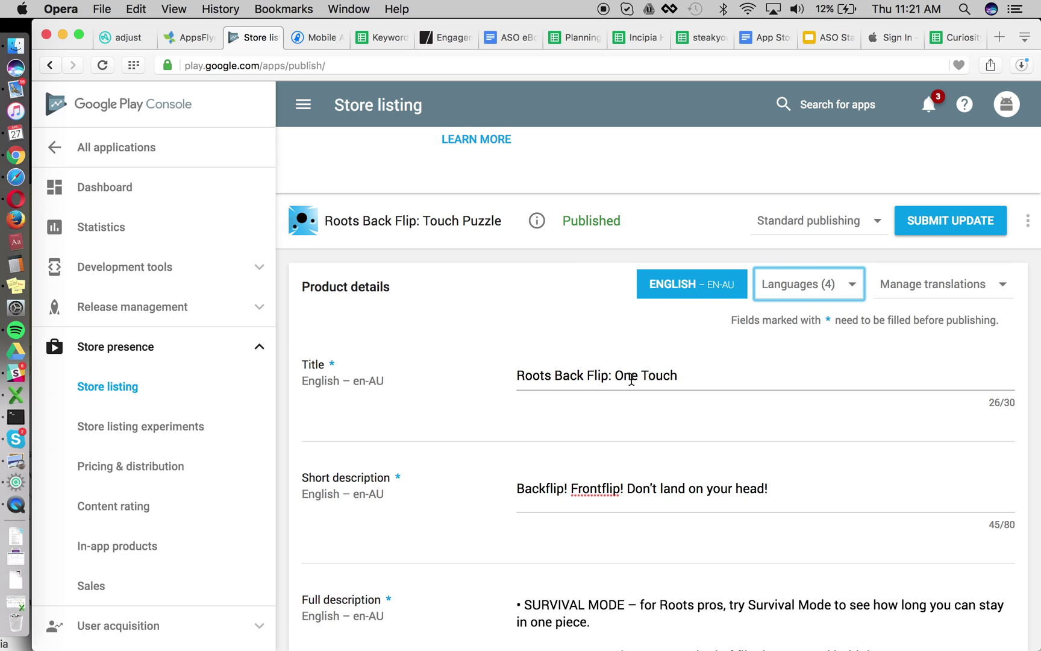
left_click(801, 283)
left_click(805, 281)
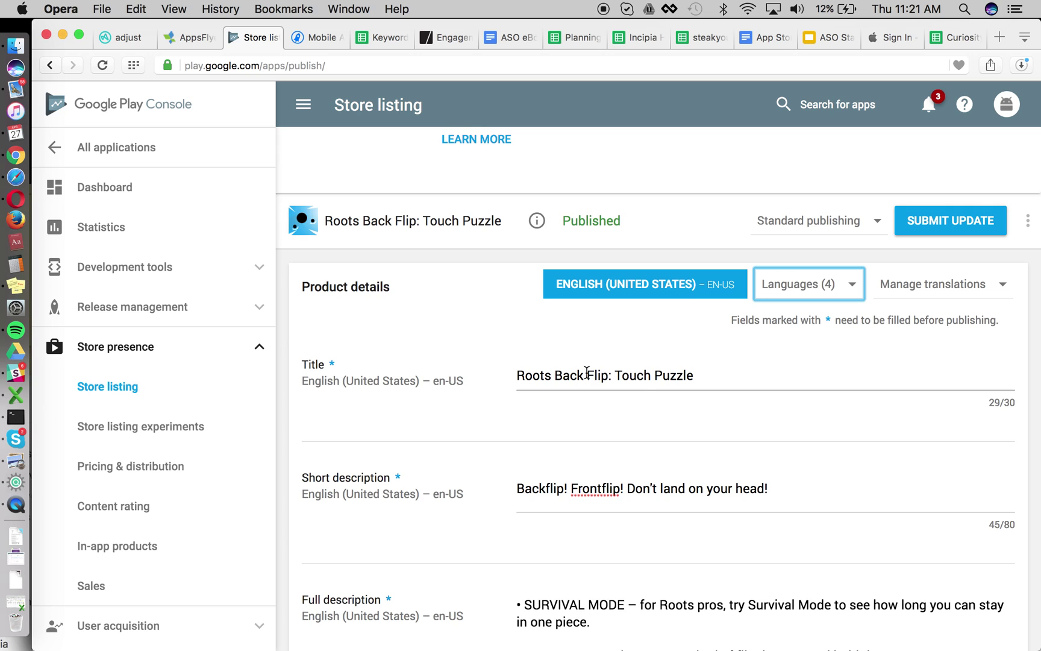
key("Tab")
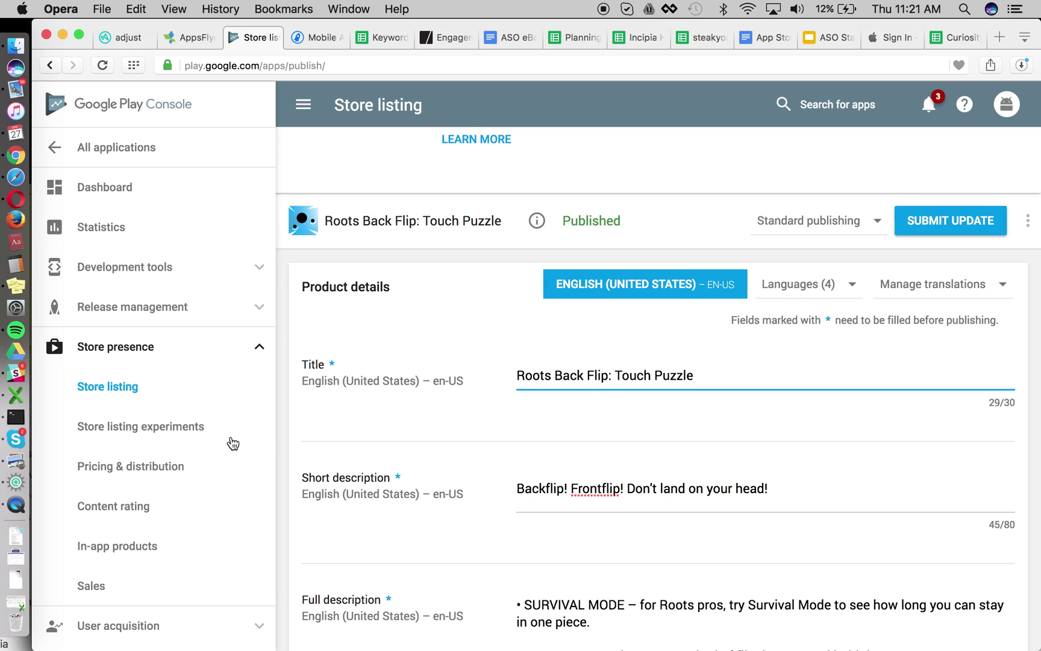
scroll(180, 545, "down", 1)
left_click(227, 588)
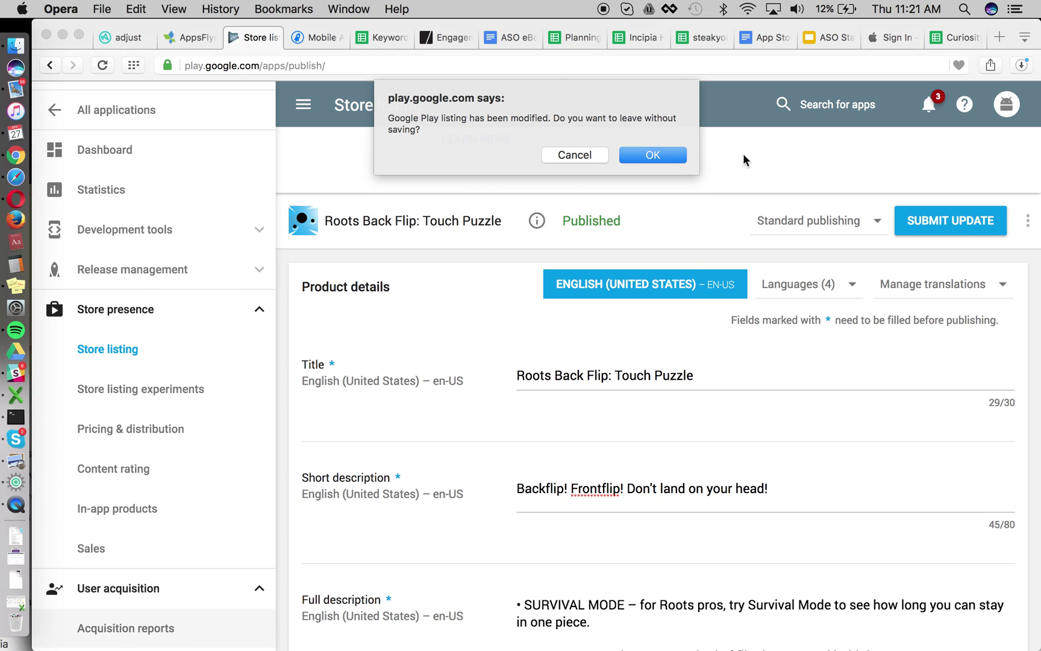
Leave the listing without saving and review Apr 17–23, 2017 acquisition: 20 visitors, 0 installers
left_click(649, 155)
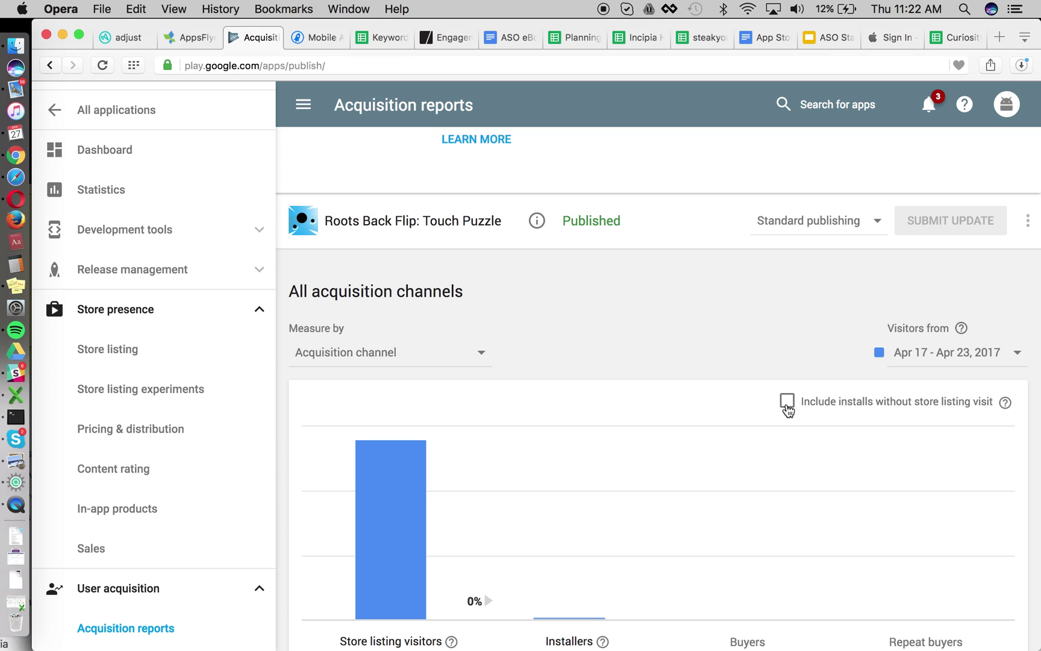
scroll(774, 381, "down", 1)
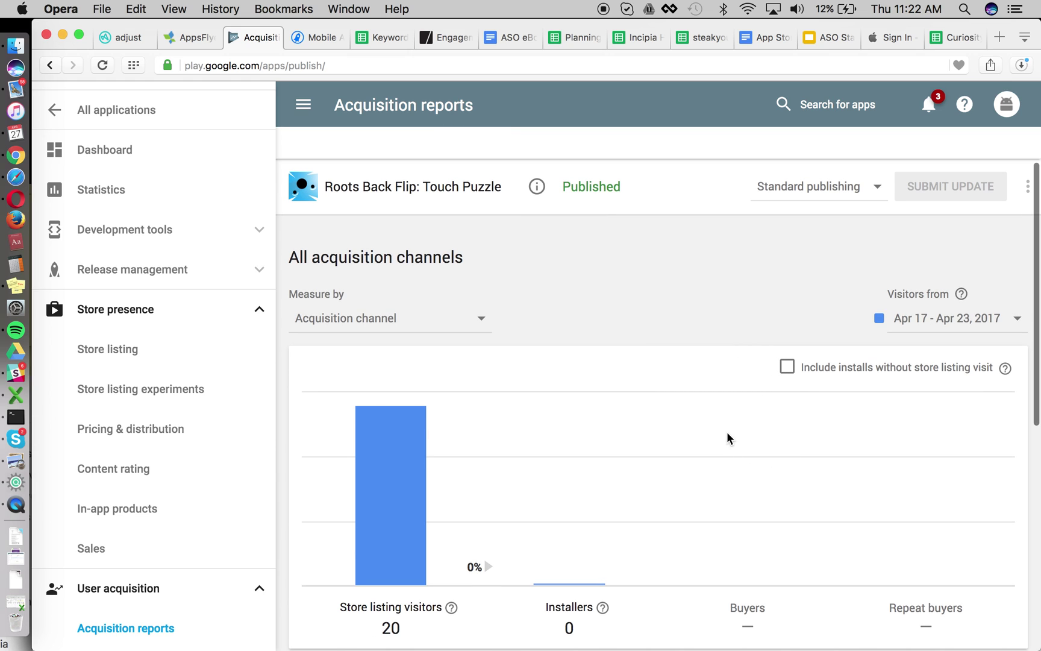
scroll(657, 305, "up", 1)
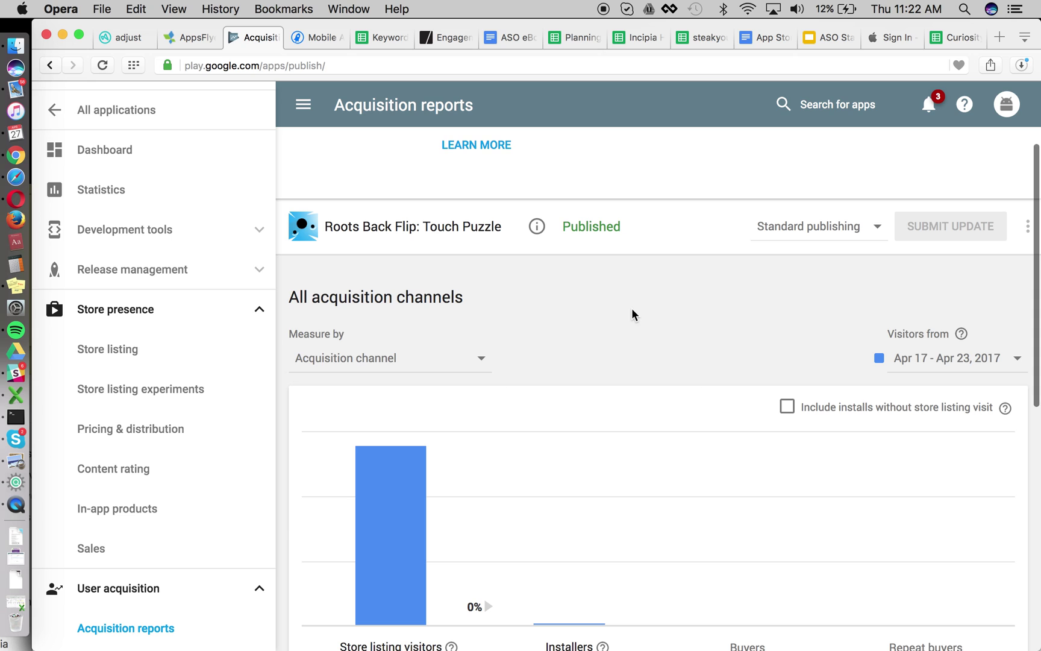
scroll(660, 356, "down", 2)
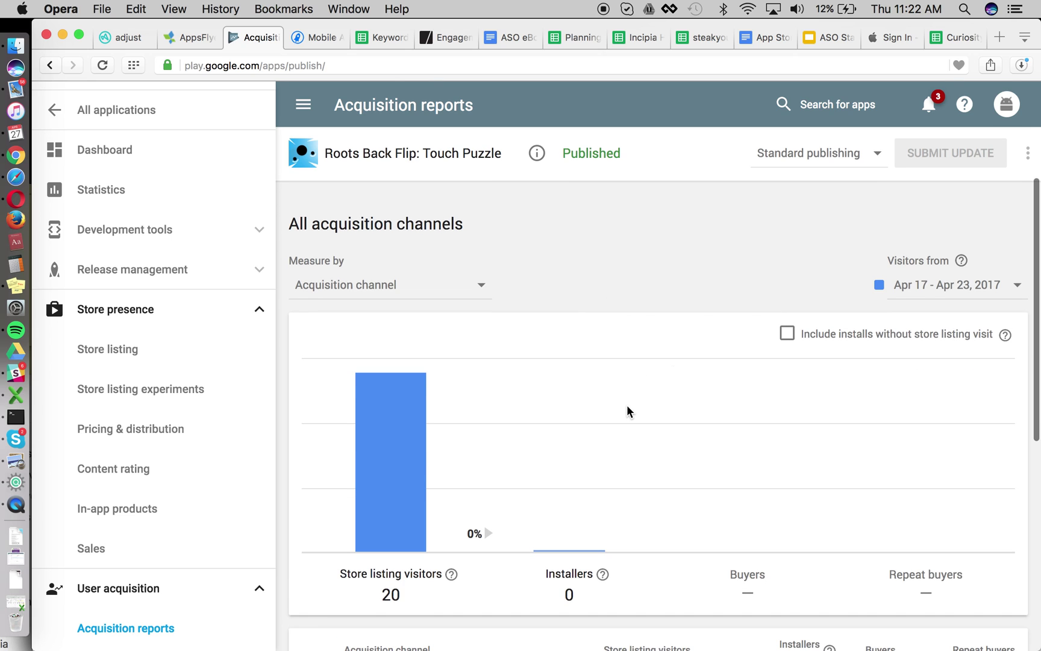
scroll(630, 413, "down", 1)
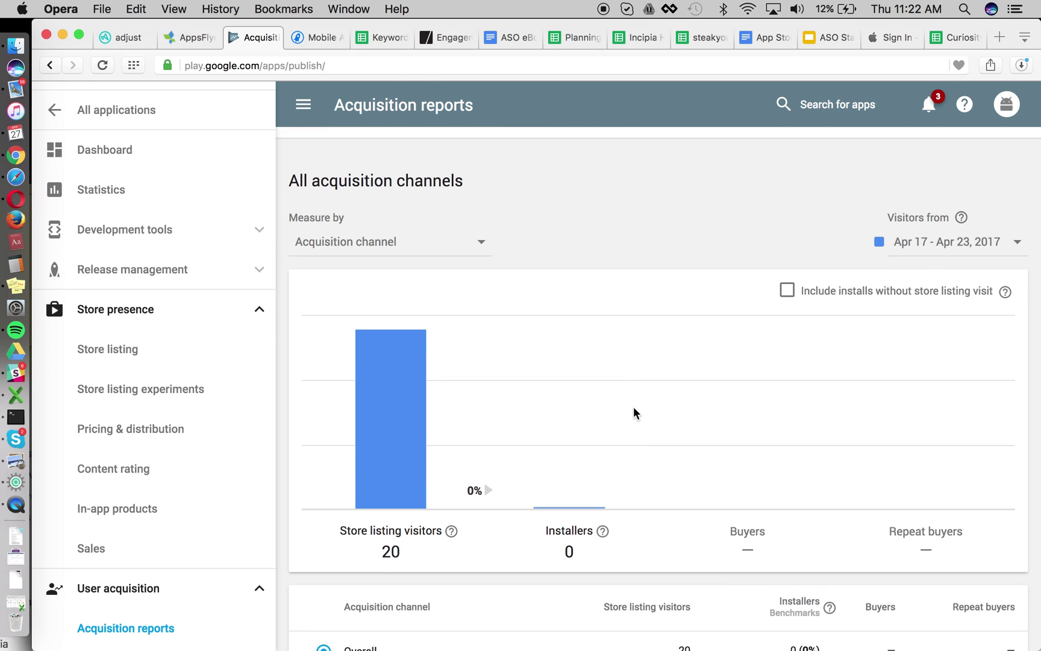
scroll(633, 406, "down", 2)
mouse_move(591, 482)
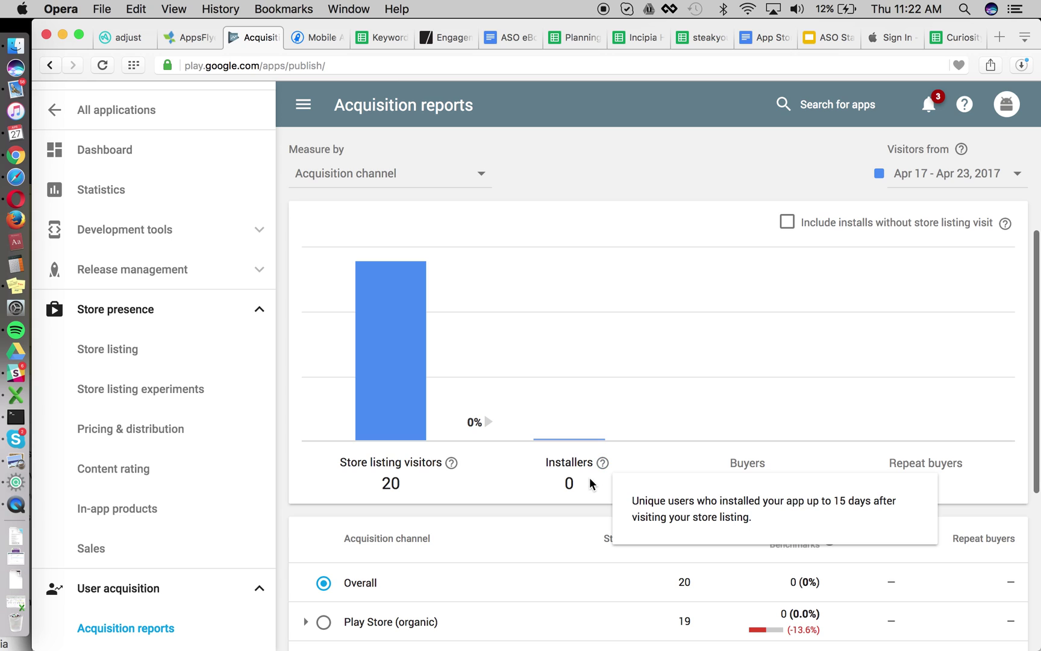
scroll(572, 476, "down", 5)
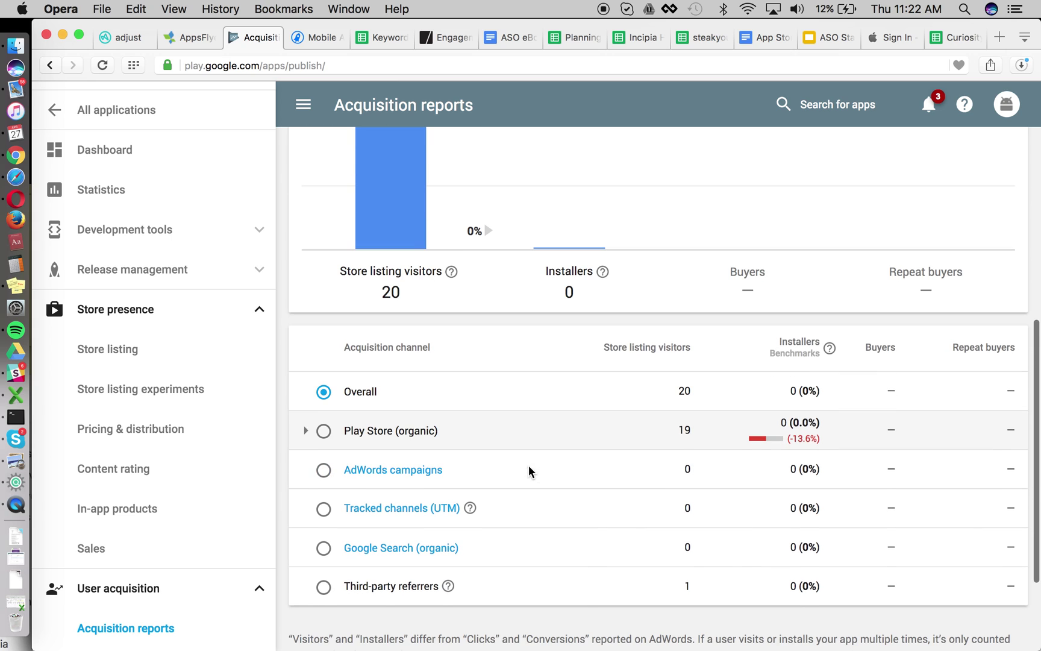
scroll(534, 446, "up", 10)
Switch the visitors date range to single days and show April 19, 2017
left_click(899, 353)
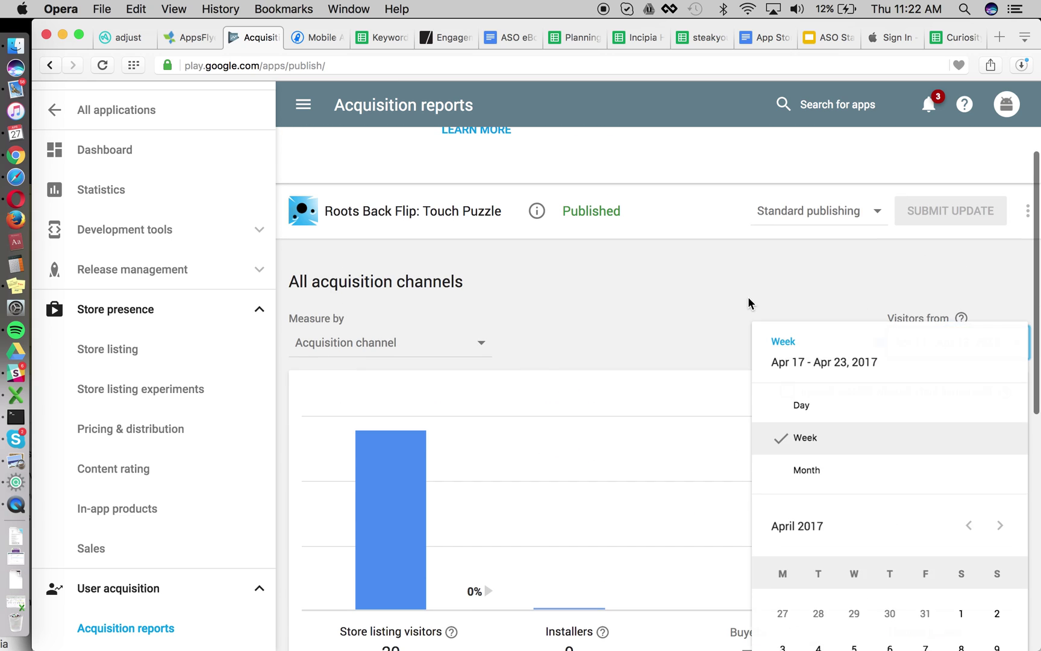
scroll(747, 298, "down", 2)
scroll(783, 563, "down", 4)
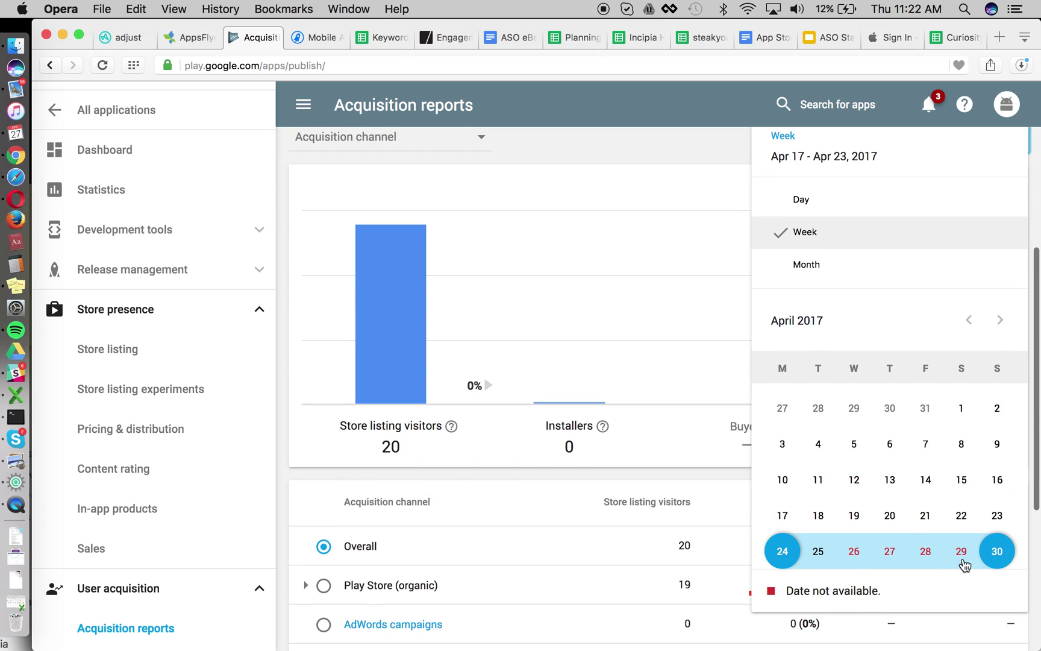
left_click(815, 207)
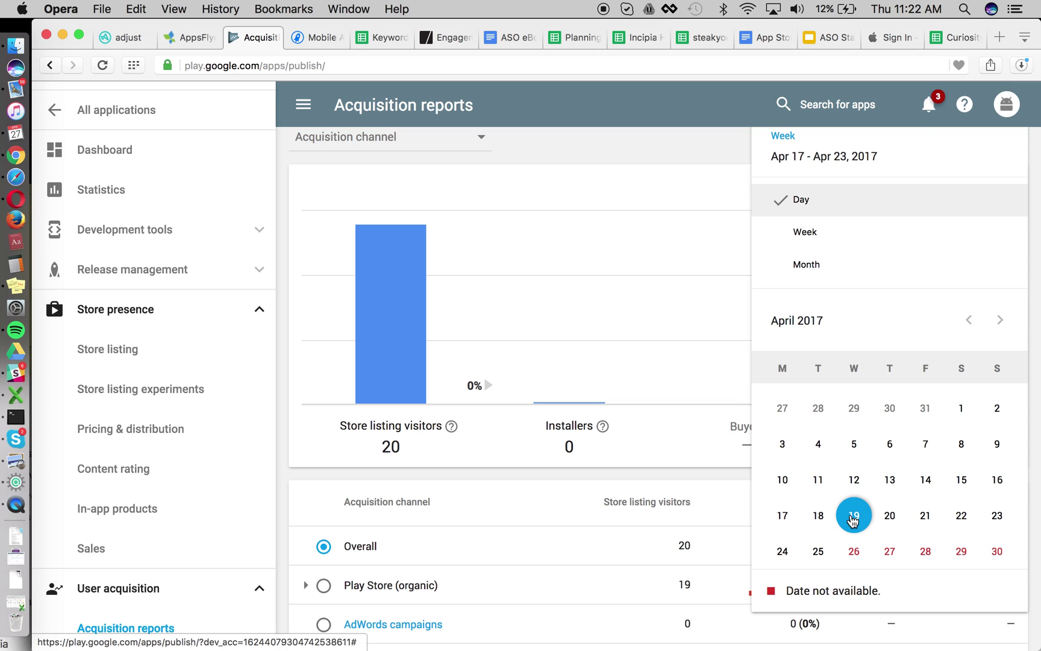
left_click(854, 516)
Step the report through single days Apr 12, 13, 14 and 15, 2017
scroll(710, 399, "up", 2)
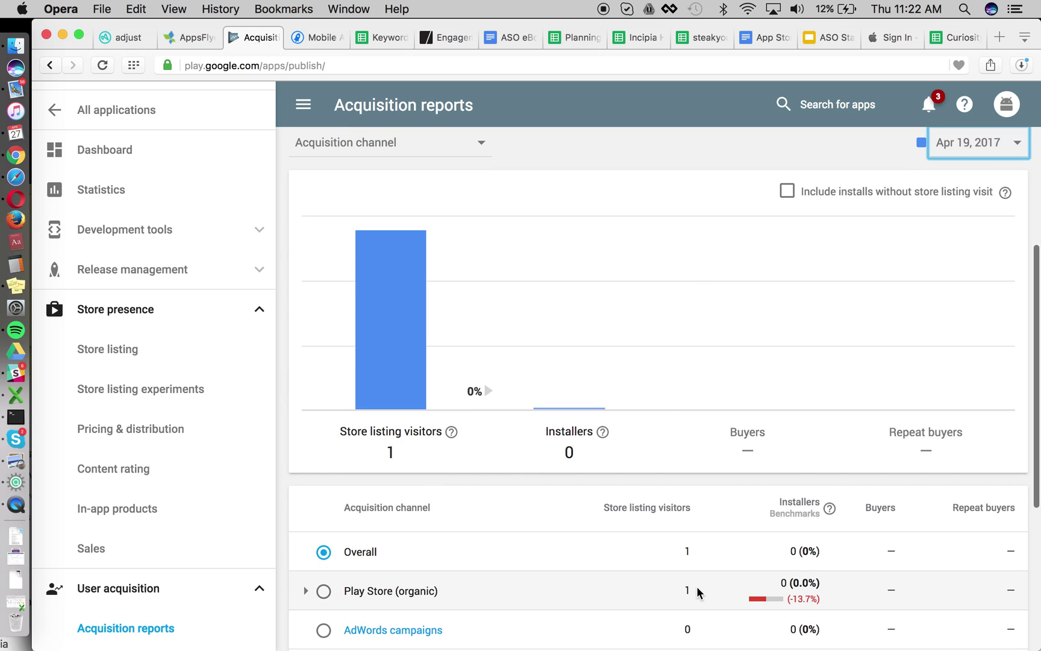
left_click(984, 143)
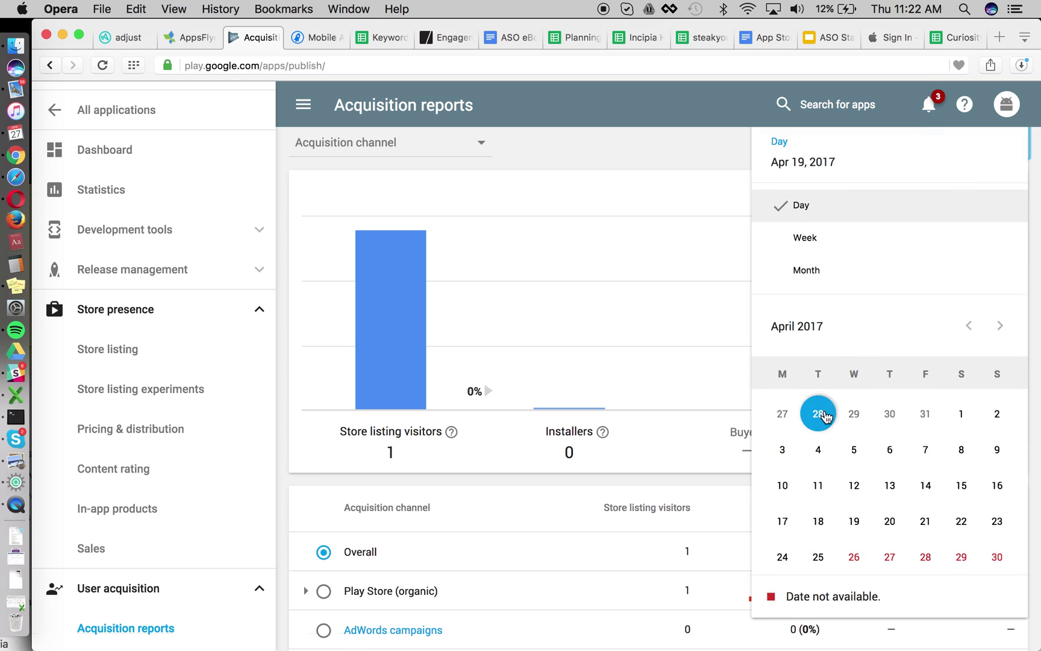
left_click(853, 485)
left_click(964, 143)
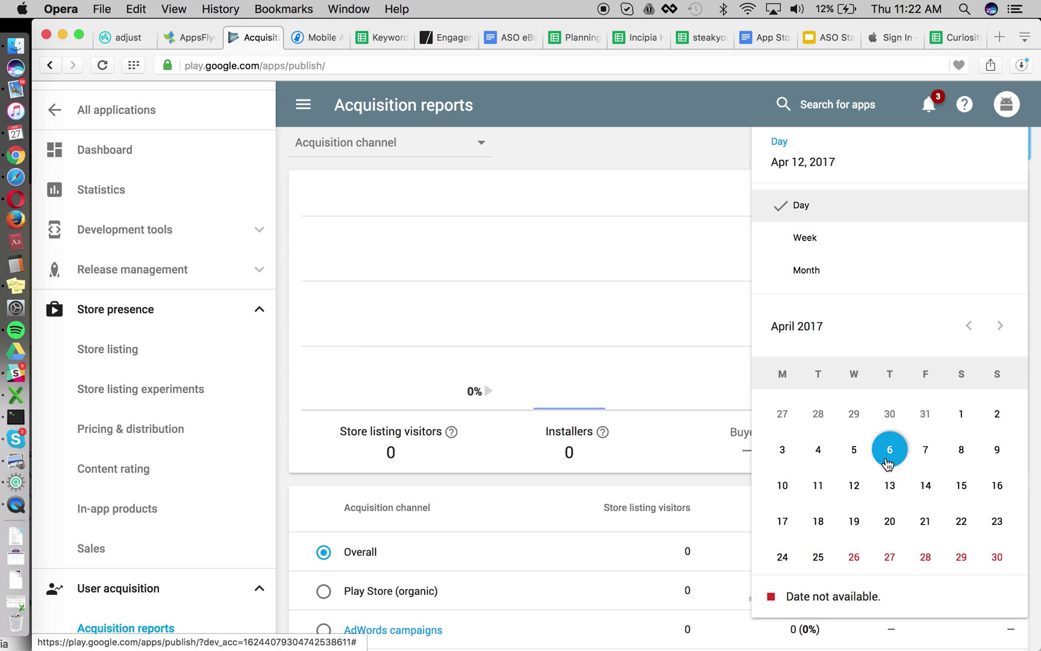
left_click(889, 485)
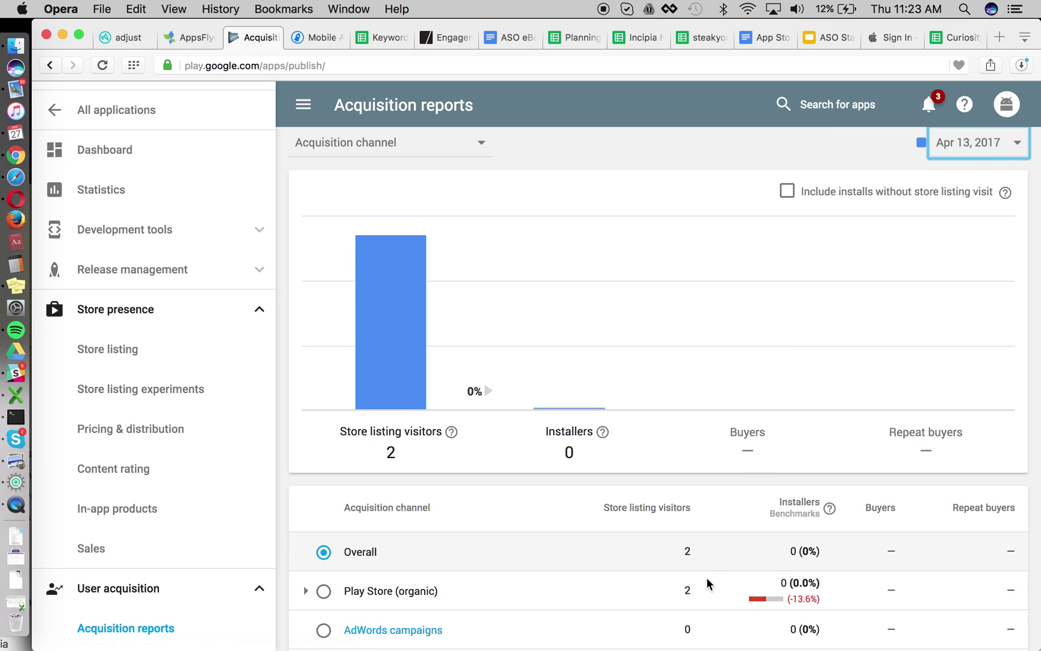
left_click(966, 145)
left_click(924, 486)
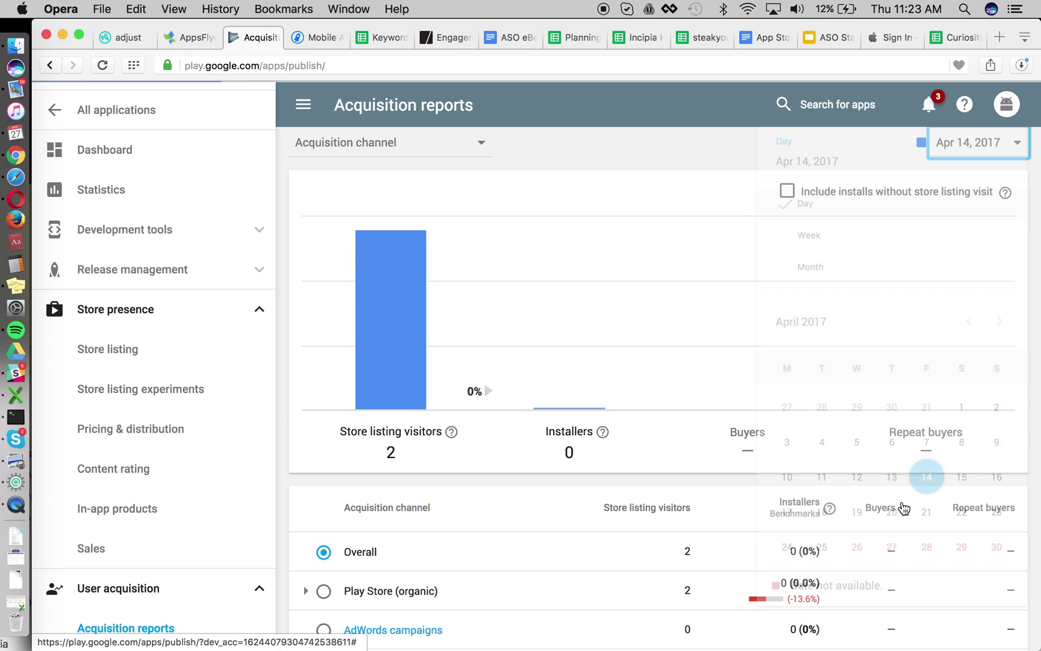
left_click(997, 149)
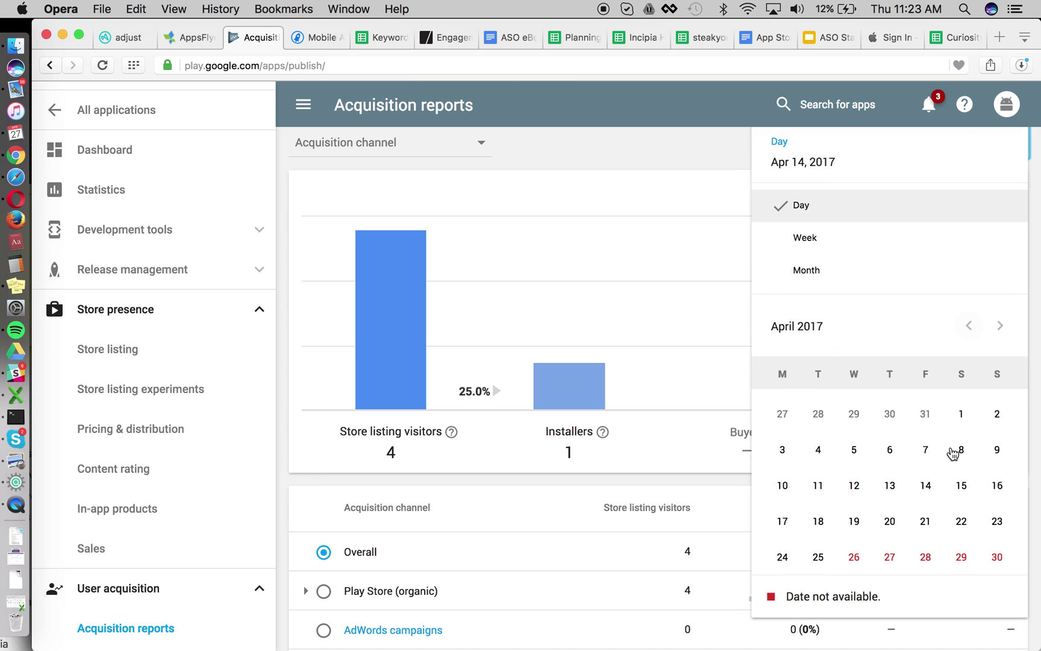
left_click(961, 487)
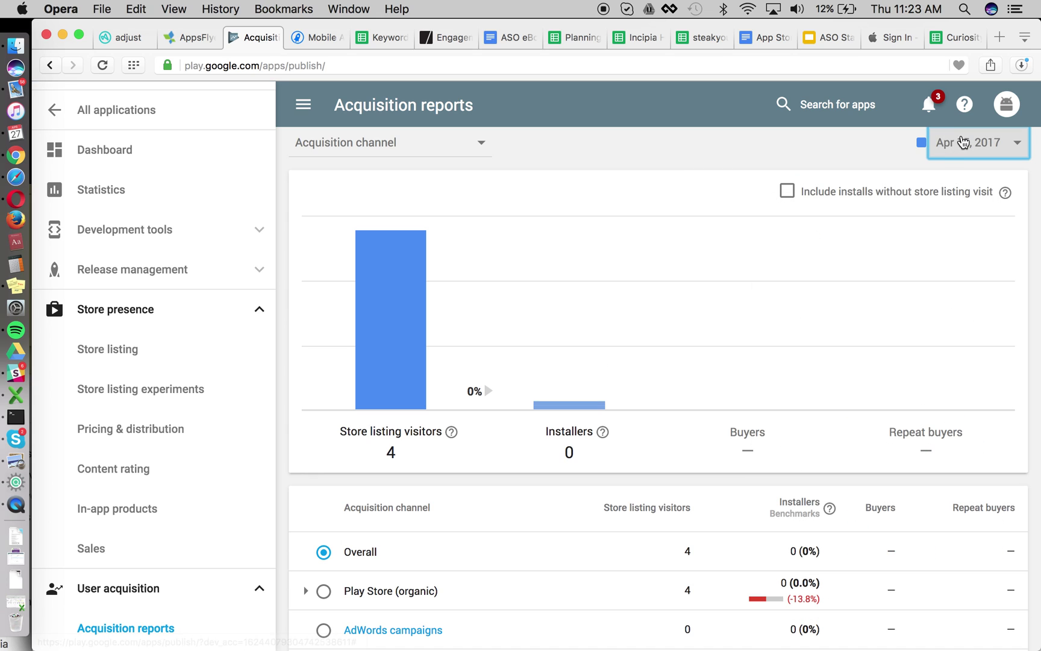
left_click(934, 142)
left_click(854, 521)
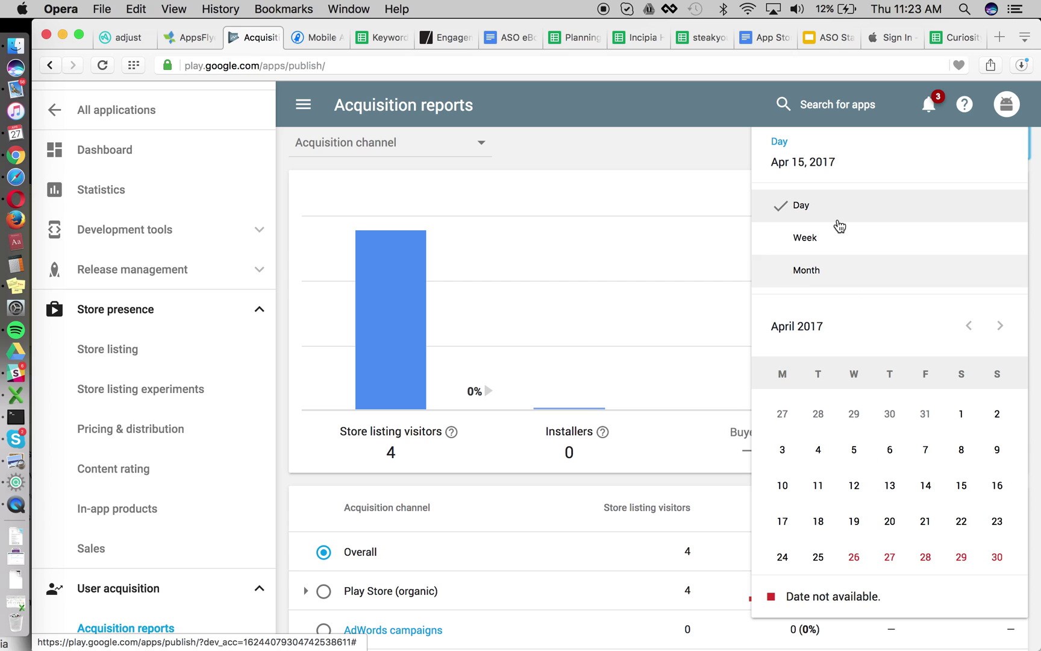
Change the report period to weeks, showing Apr 10–16 and then Apr 17–23, 2017
left_click(820, 237)
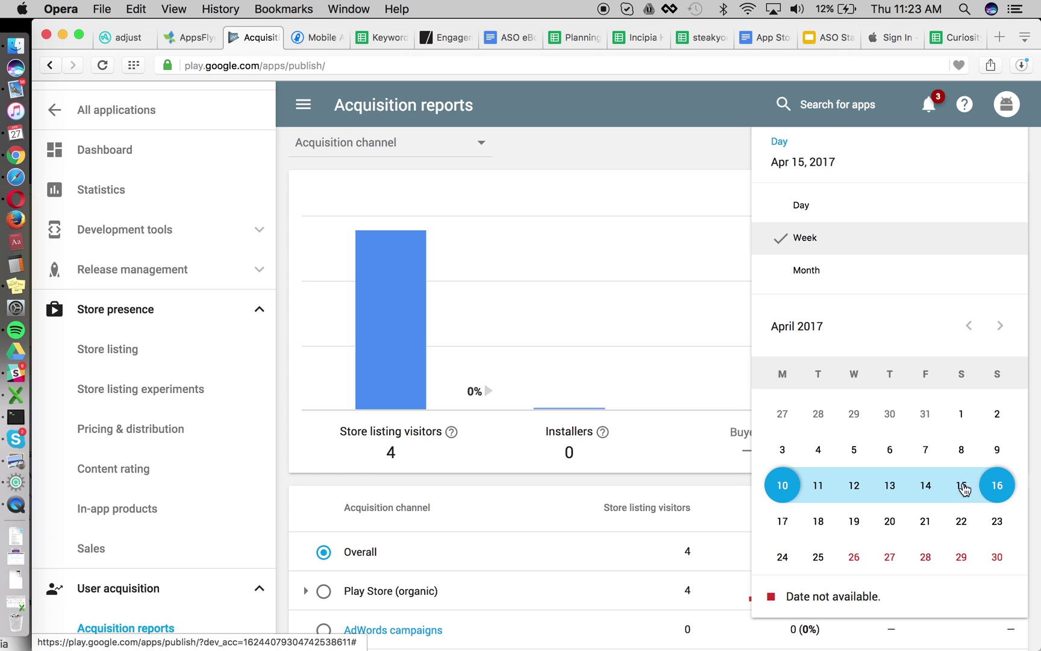
left_click(901, 490)
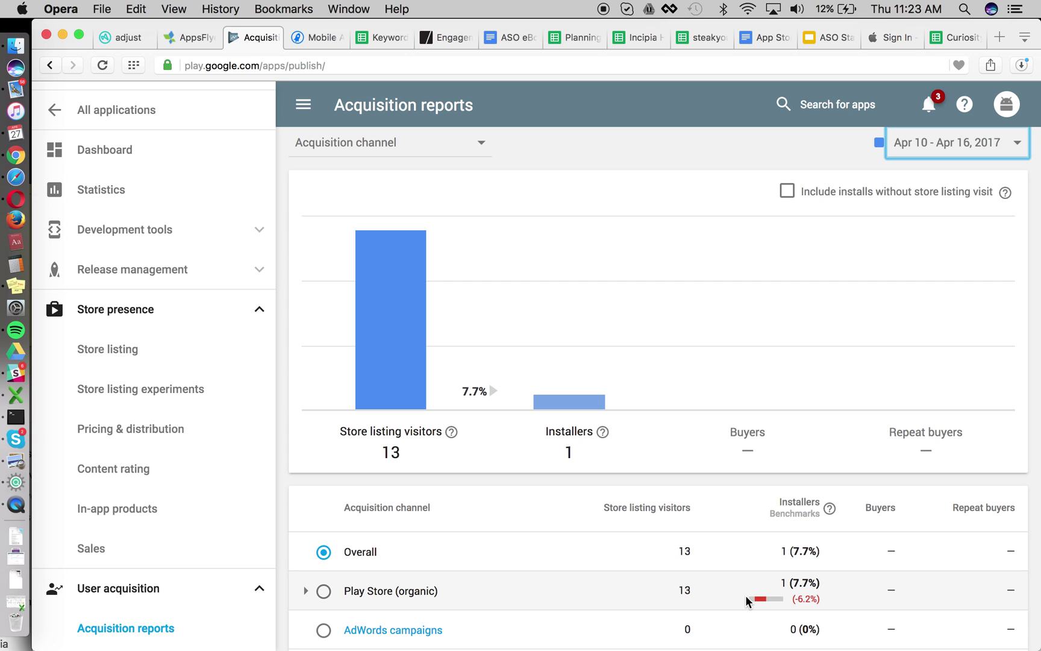
left_click(950, 150)
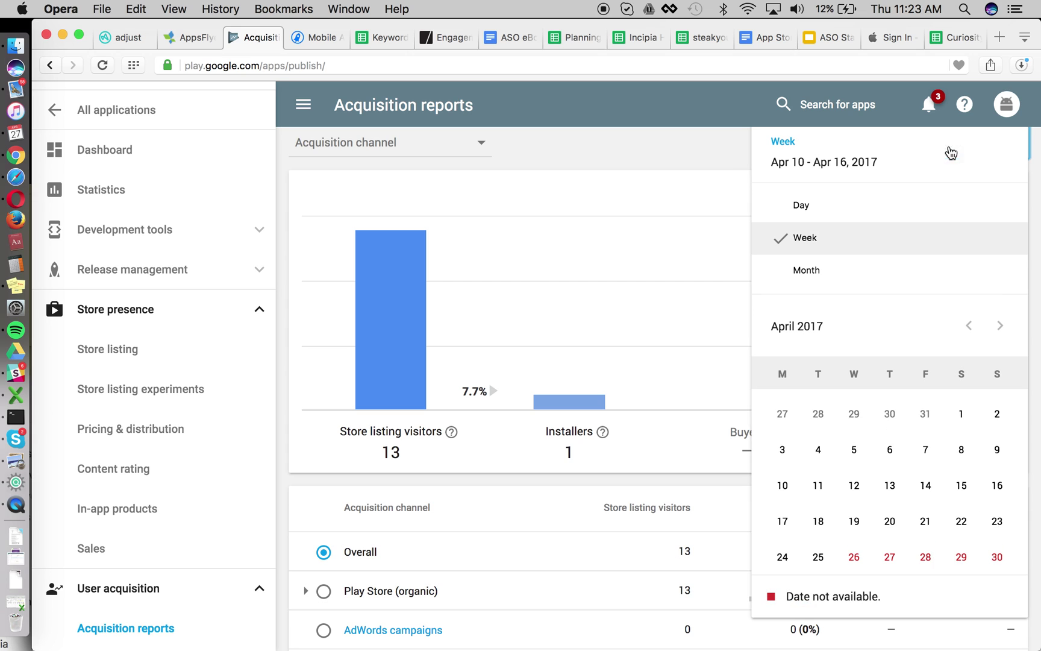
left_click(877, 530)
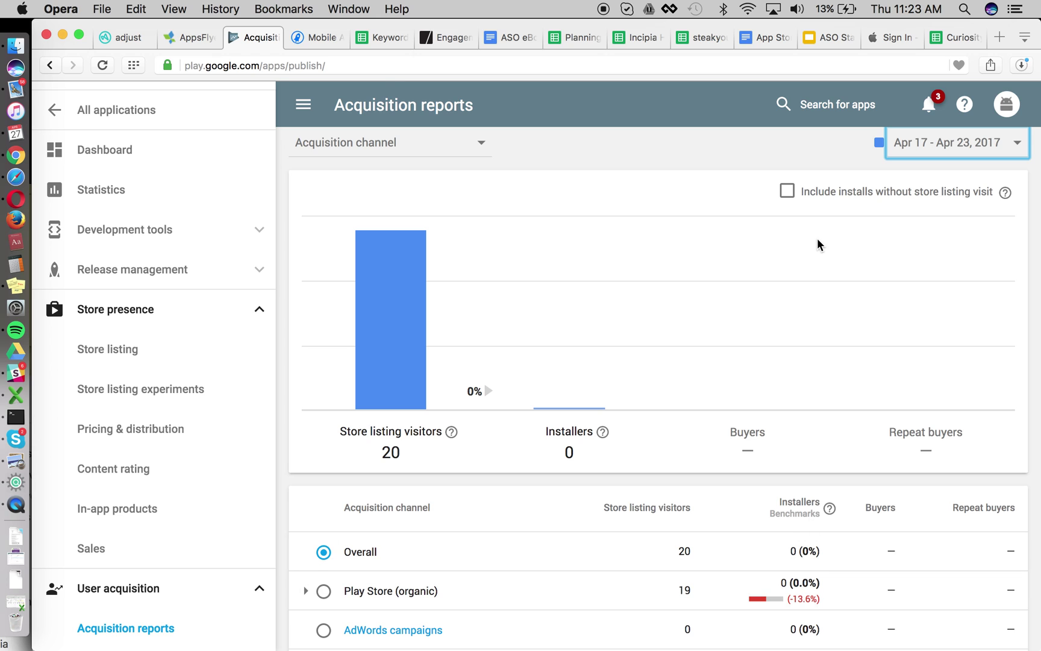
Measure the report by Country (Play Store organic) and review the country rows
scroll(663, 211, "up", 2)
left_click(391, 217)
left_click(395, 262)
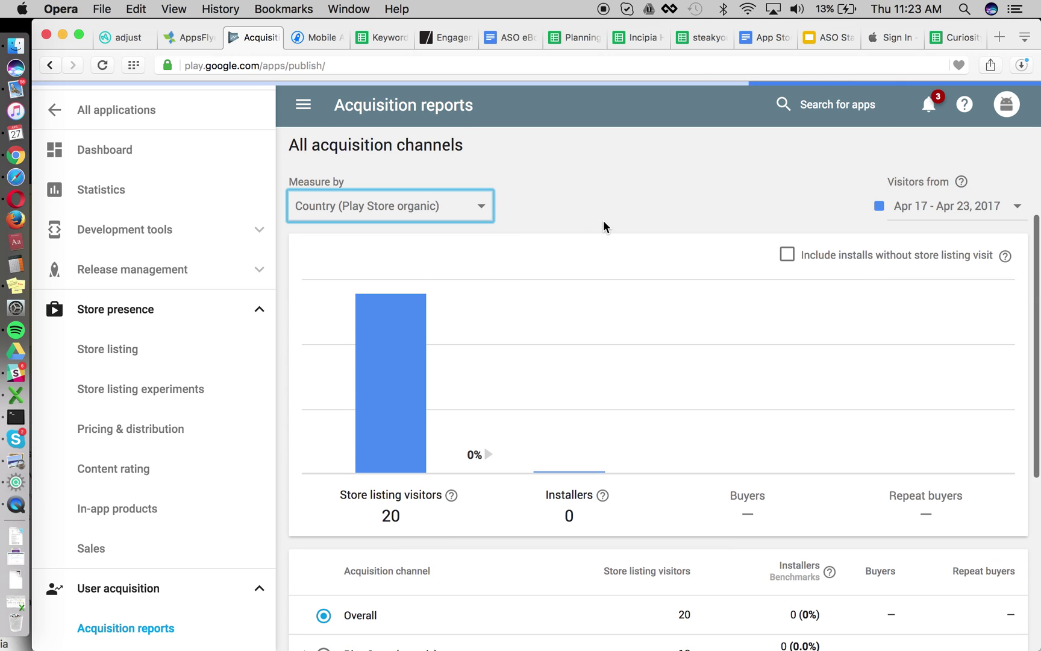
scroll(642, 227, "down", 4)
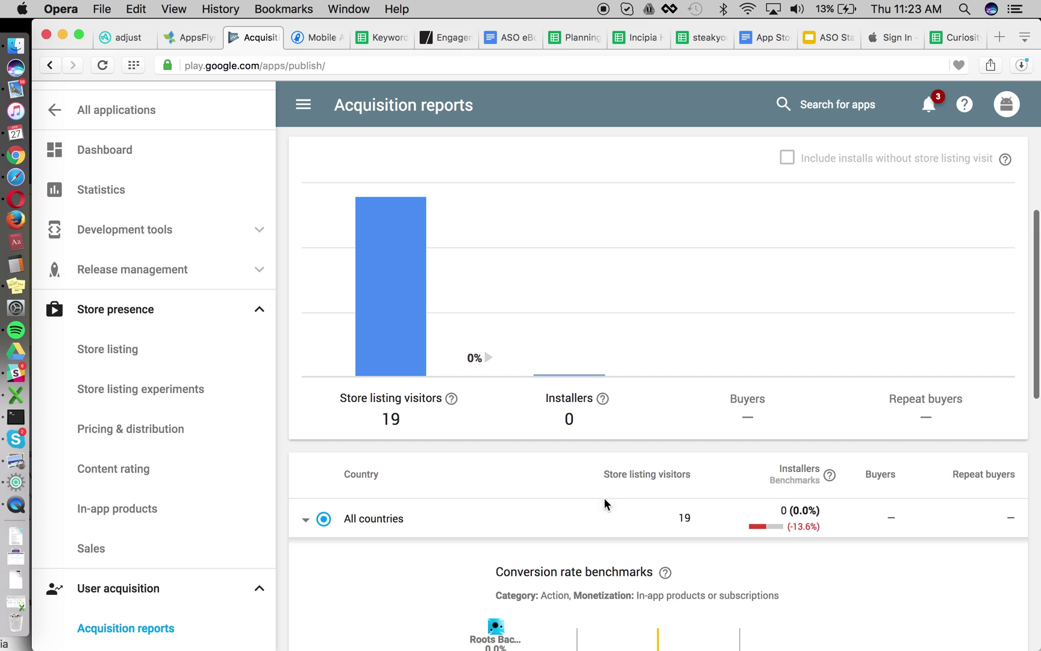
scroll(485, 483, "down", 6)
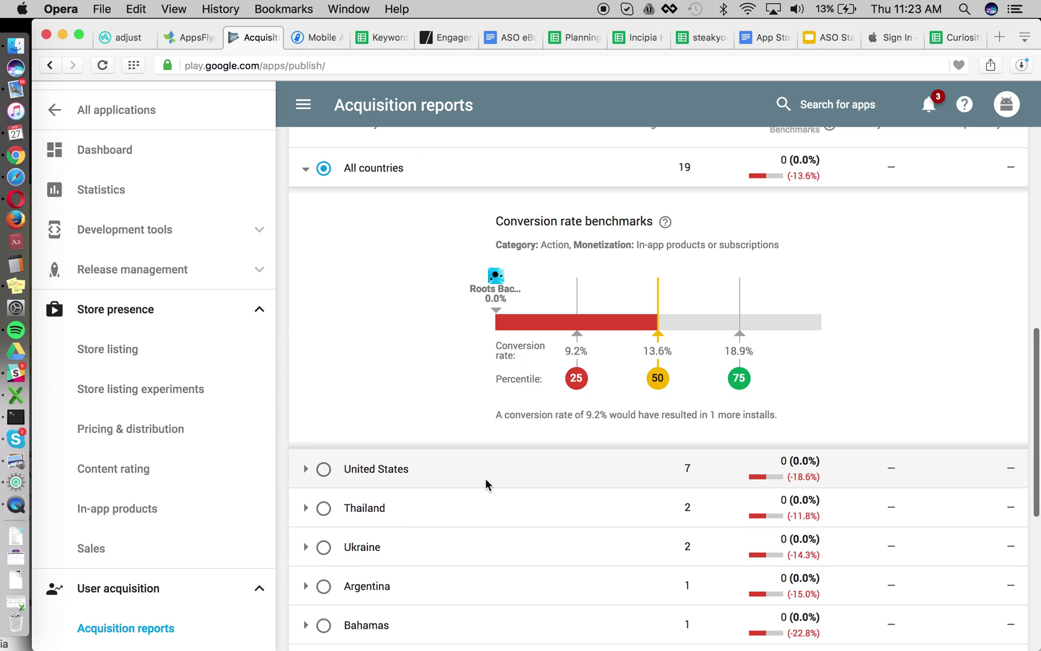
scroll(506, 400, "down", 1)
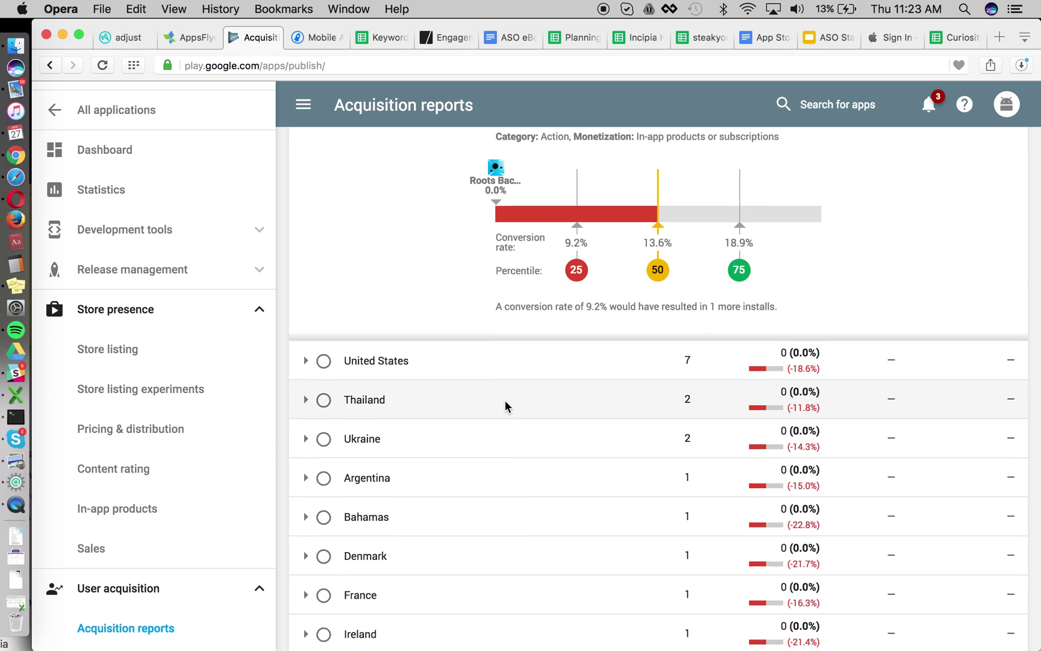
scroll(503, 336, "up", 12)
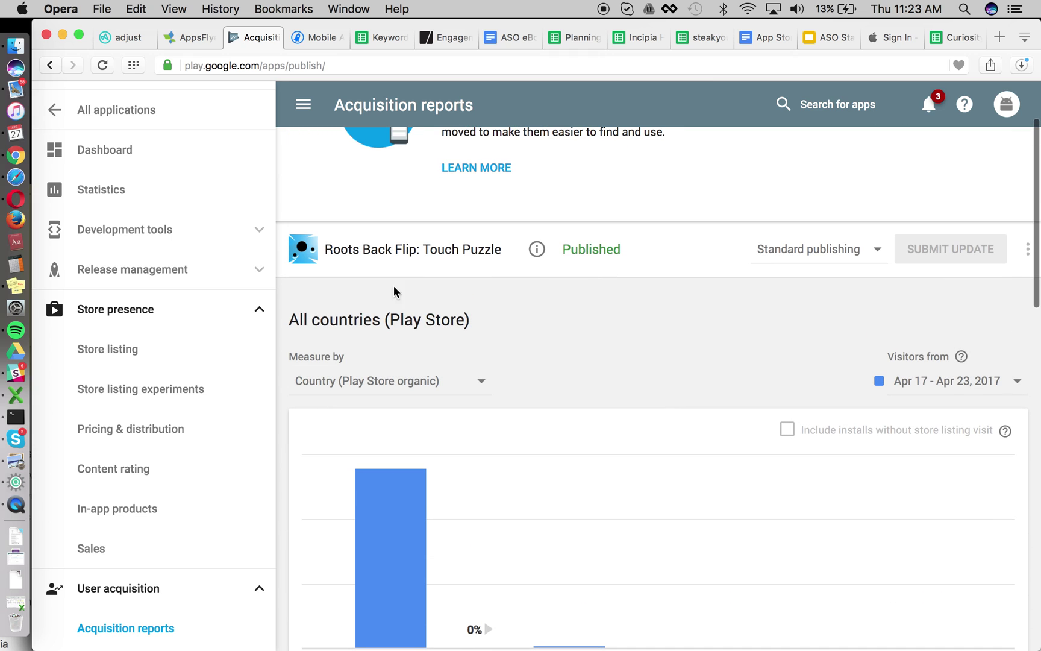
left_click(380, 386)
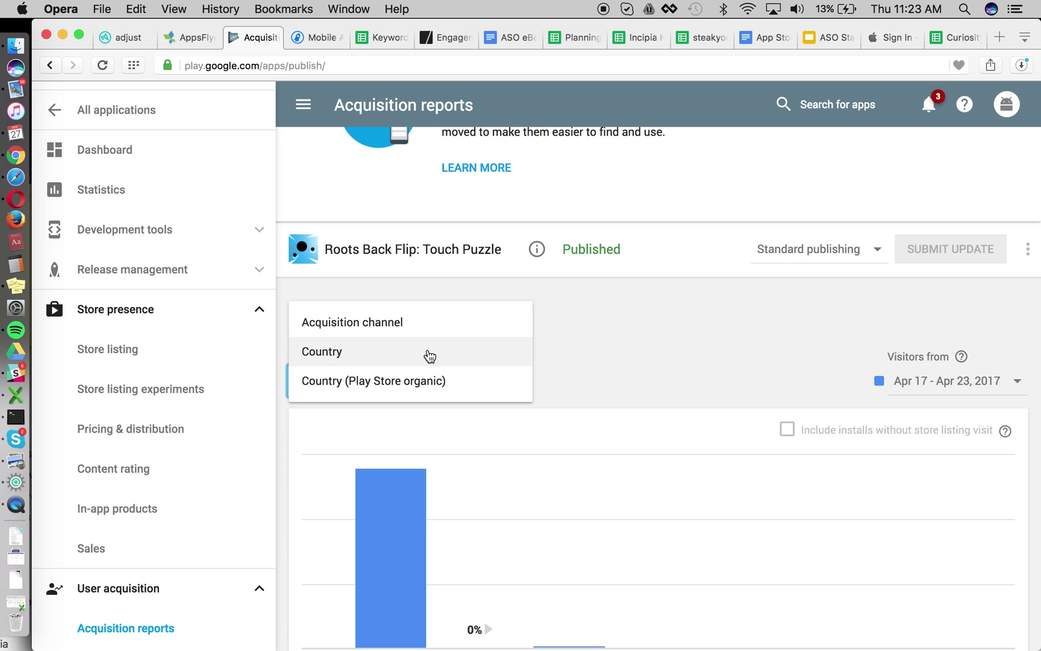
left_click(430, 382)
Move the country table to page 2, then back to page 1
scroll(675, 347, "down", 4)
scroll(674, 342, "down", 9)
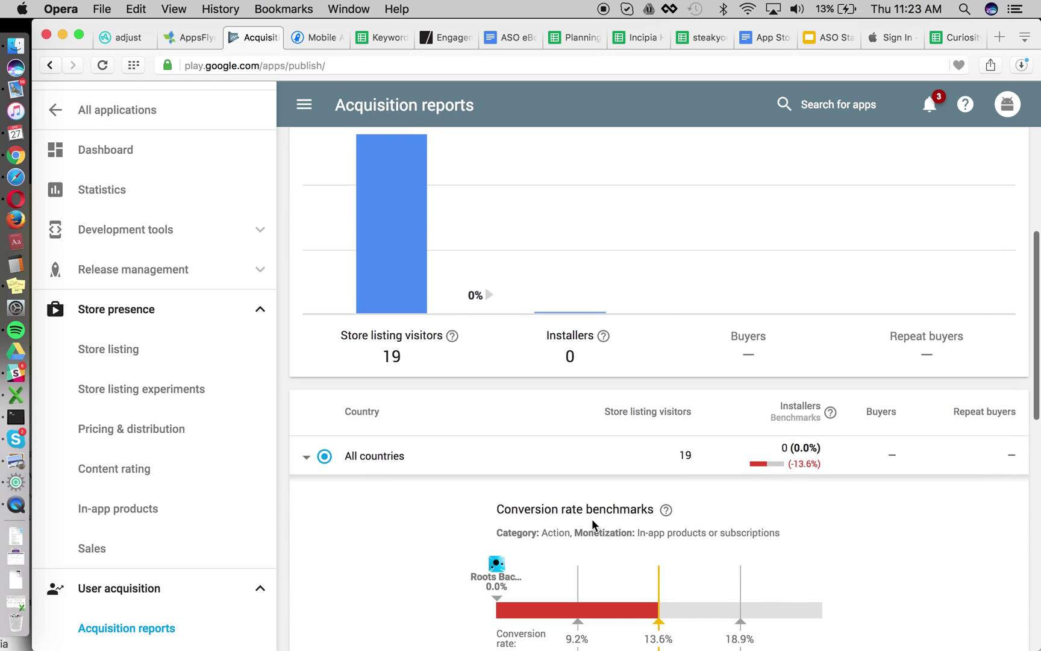
scroll(433, 460, "down", 1)
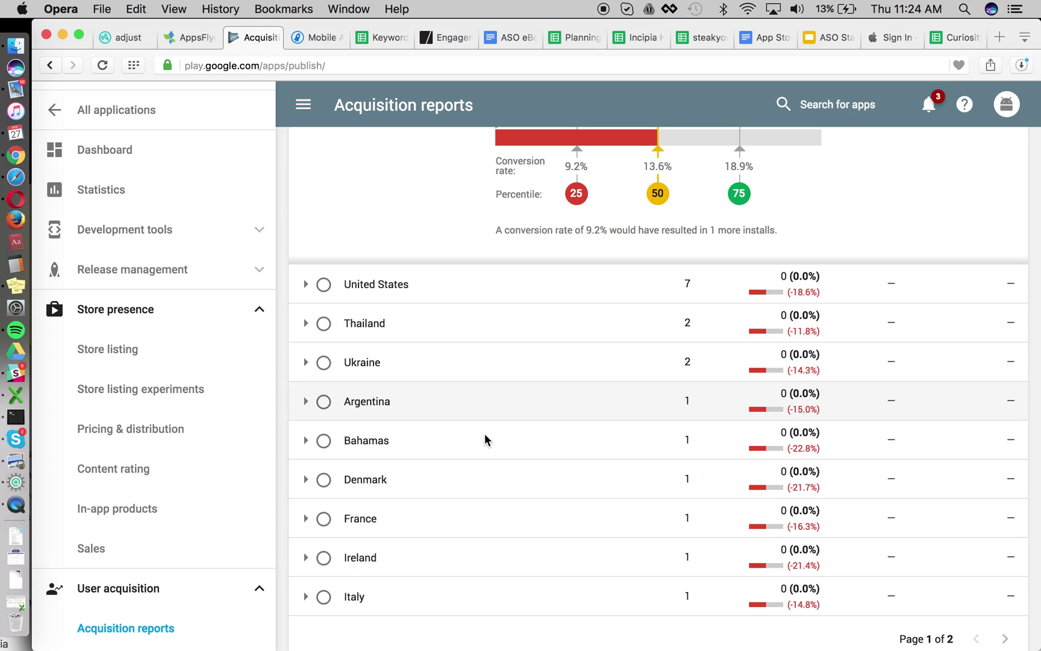
left_click(1005, 640)
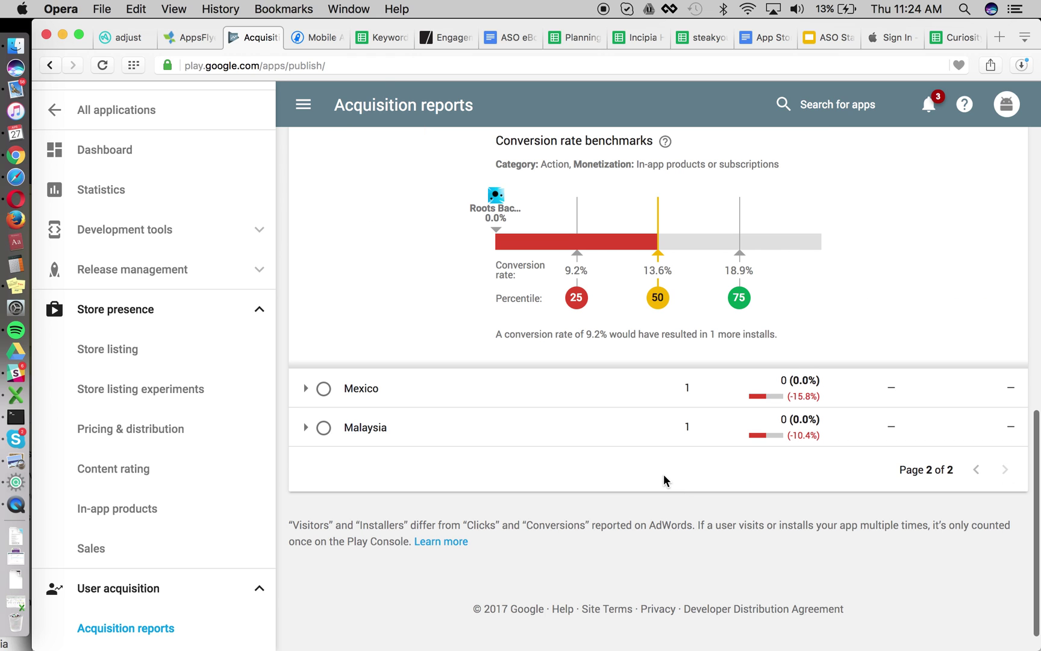
left_click(976, 470)
scroll(555, 488, "up", 2)
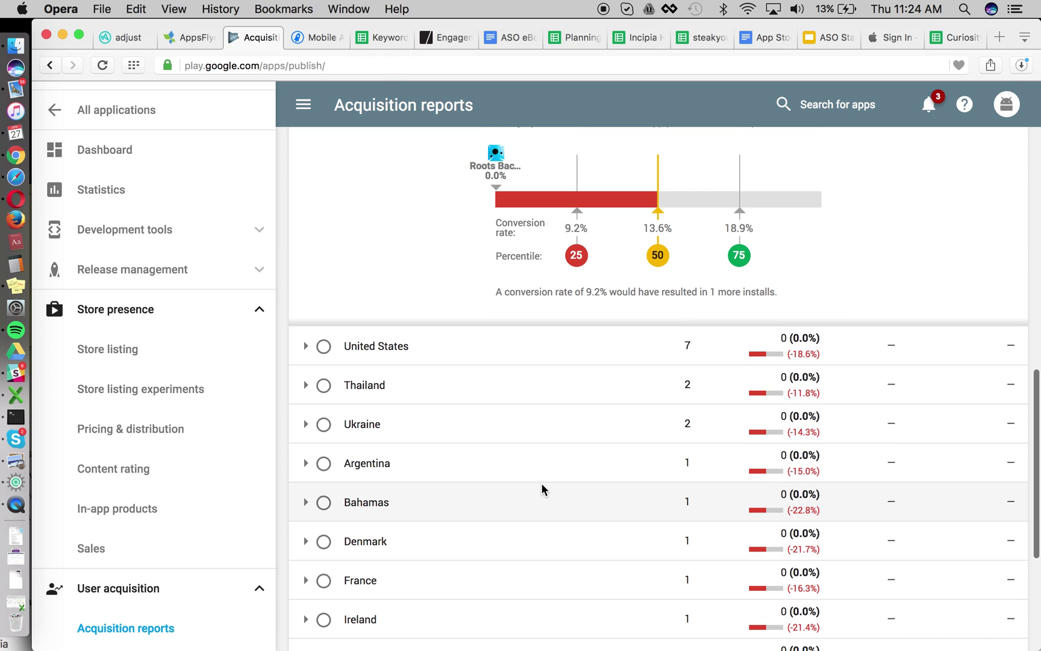
scroll(538, 482, "down", 1)
scroll(539, 482, "up", 10)
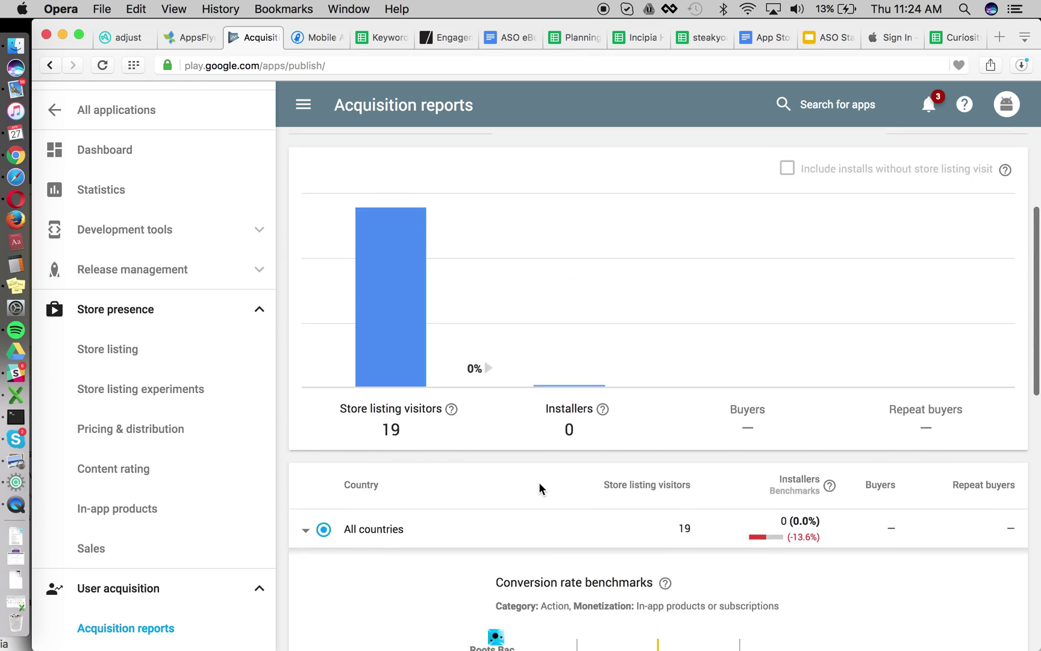
scroll(751, 458, "down", 10)
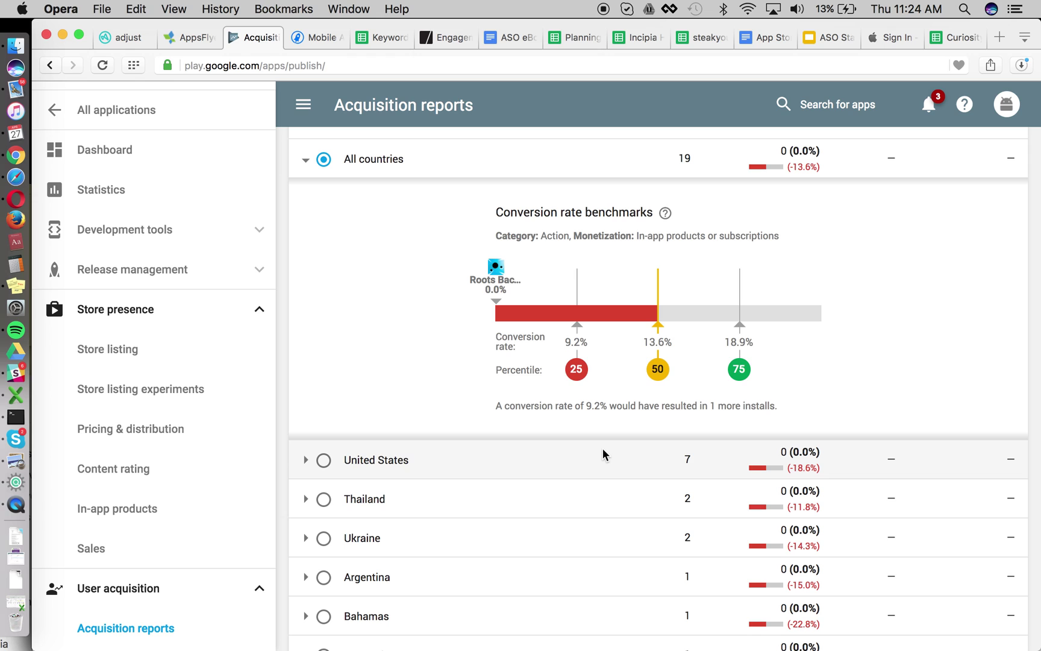
scroll(602, 448, "up", 10)
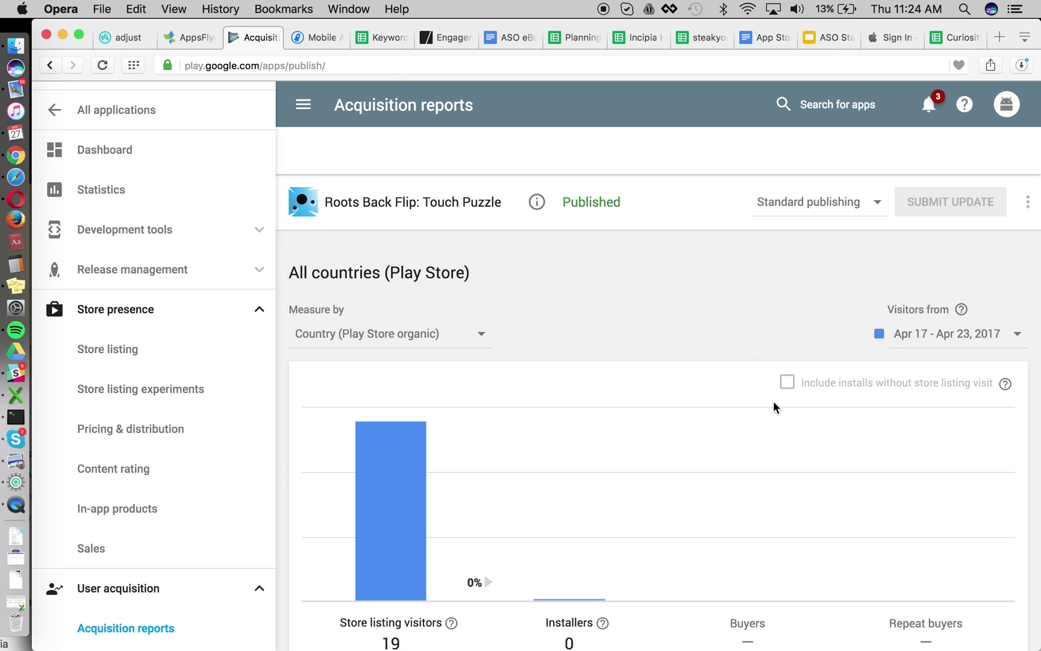
scroll(747, 415, "down", 2)
scroll(584, 458, "down", 5)
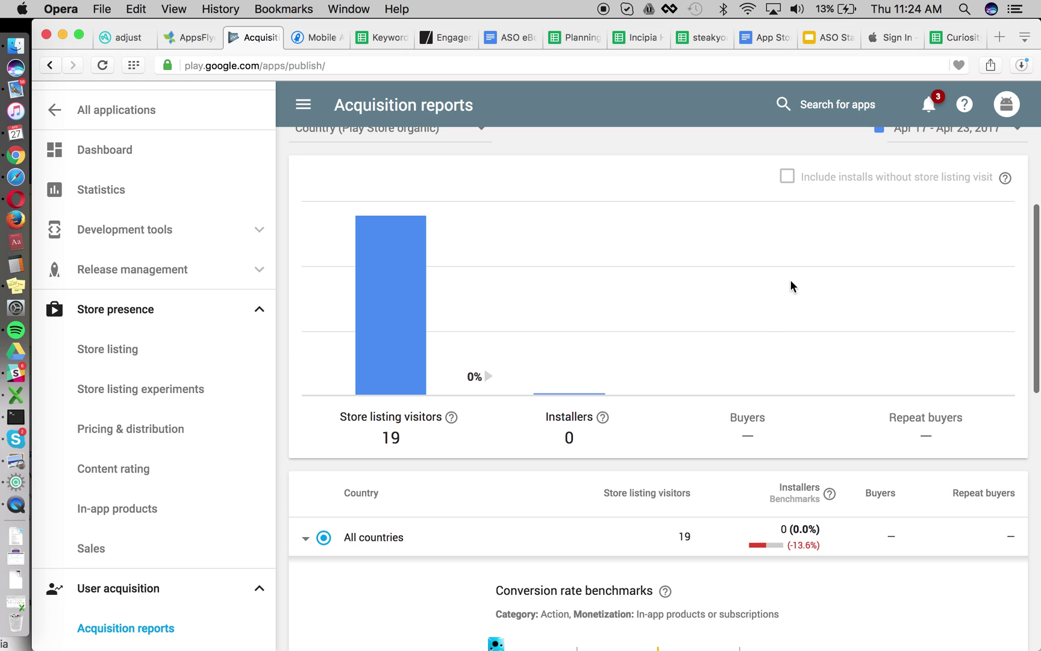
scroll(781, 285, "up", 5)
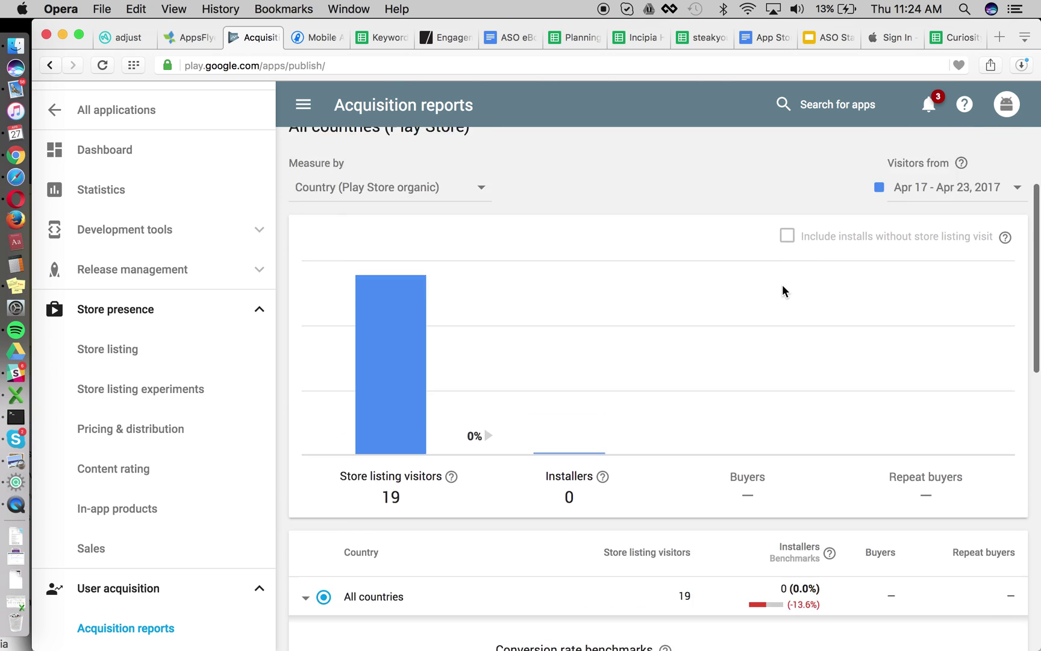
scroll(679, 288, "up", 1)
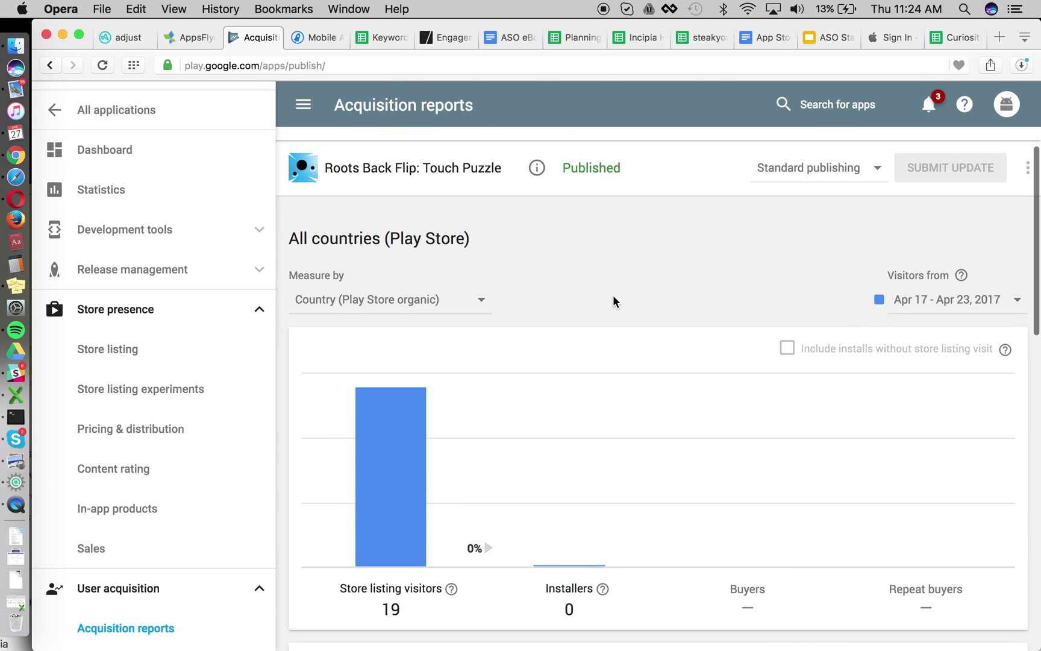